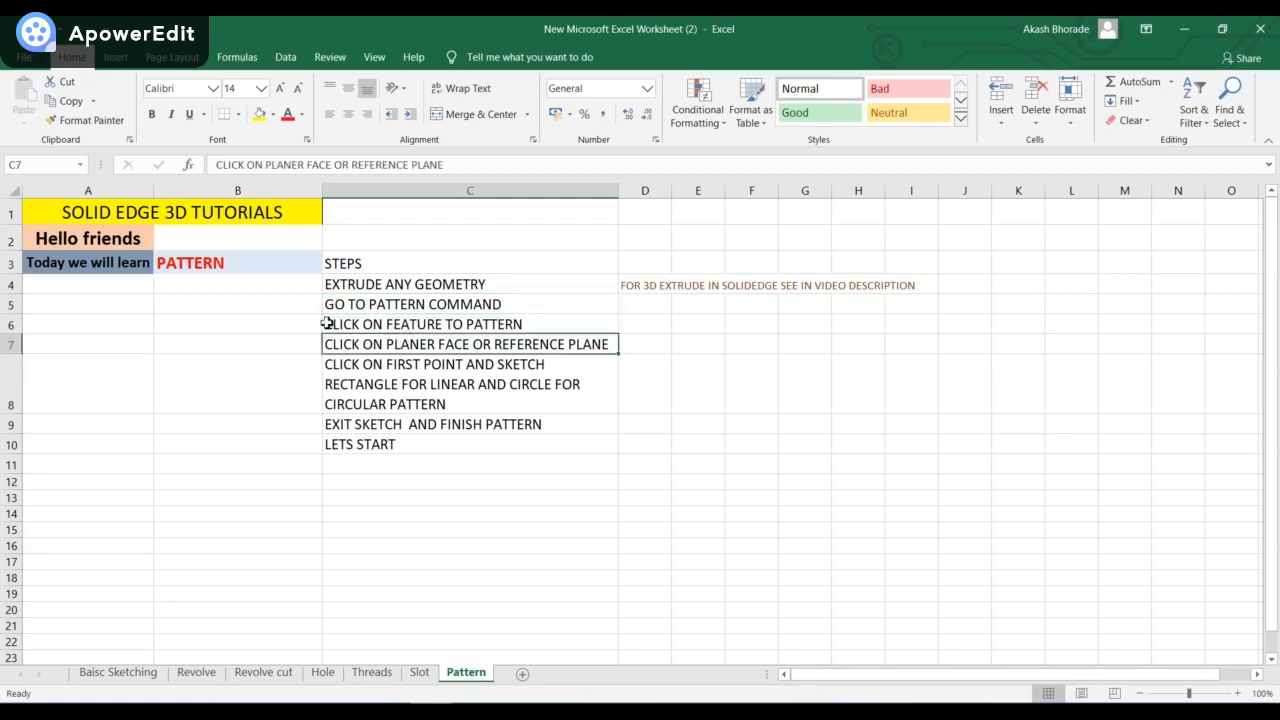
pyautogui.click(462, 325)
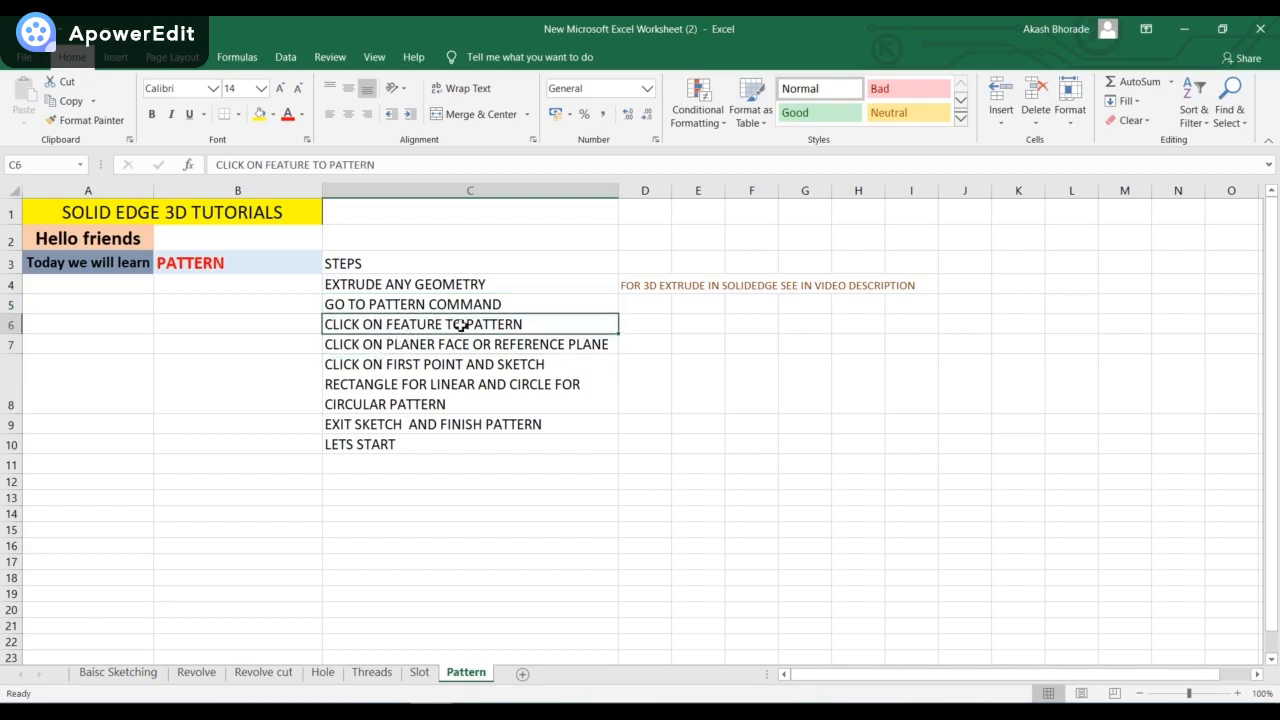
pyautogui.click(352, 346)
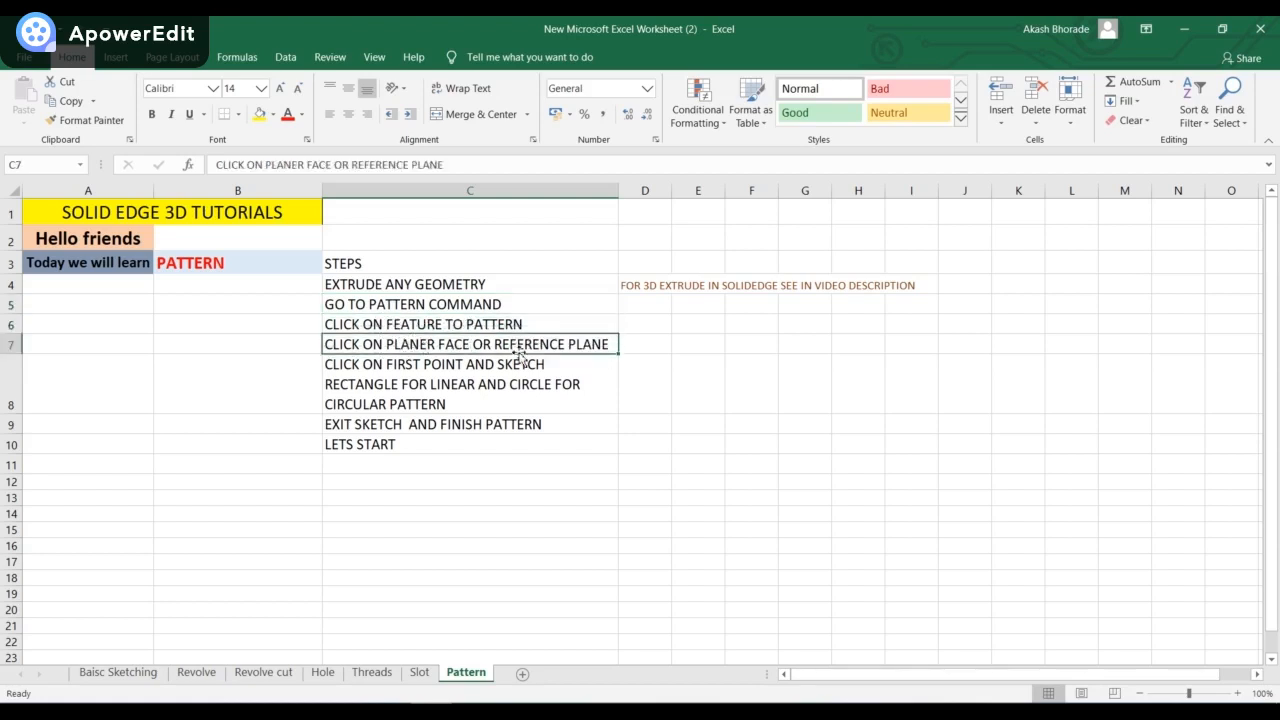
pyautogui.click(354, 377)
pyautogui.click(363, 443)
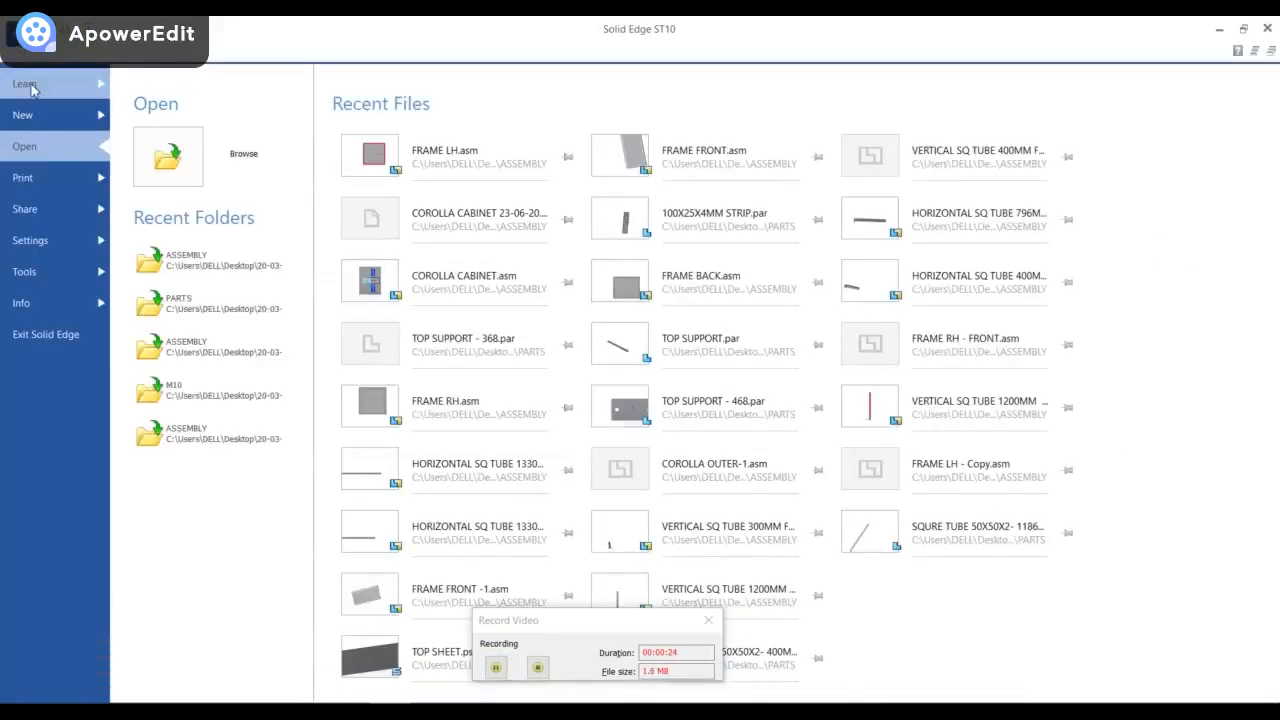
# - Create a new ANSI Metric Part document in Solid Edge and transition it to the ordered environment
pyautogui.click(23, 114)
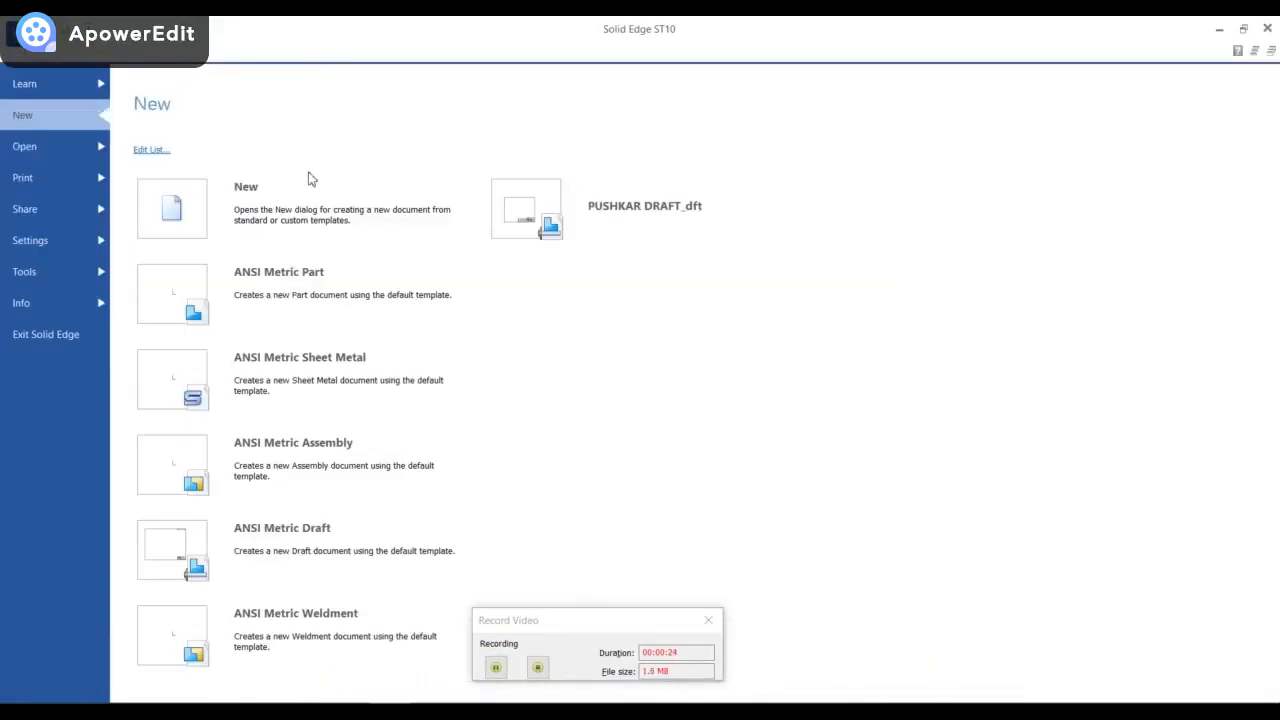
pyautogui.click(325, 290)
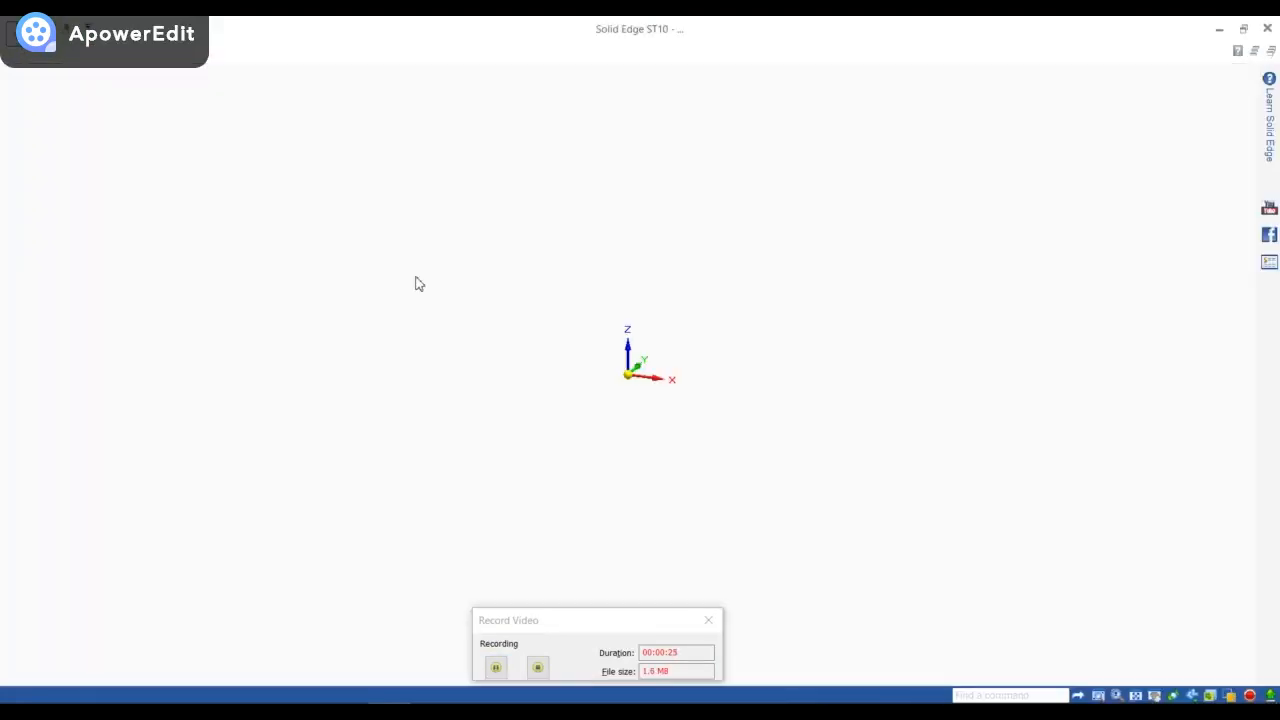
pyautogui.rightClick(140, 233)
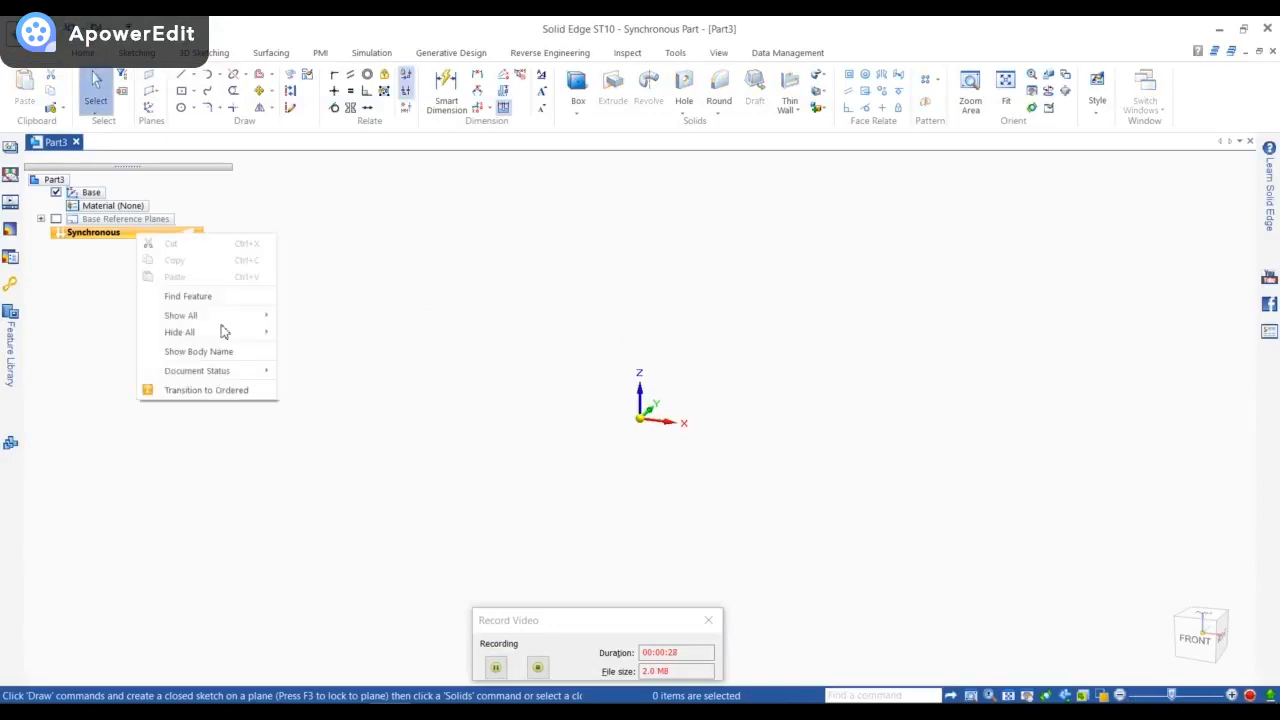
pyautogui.click(210, 390)
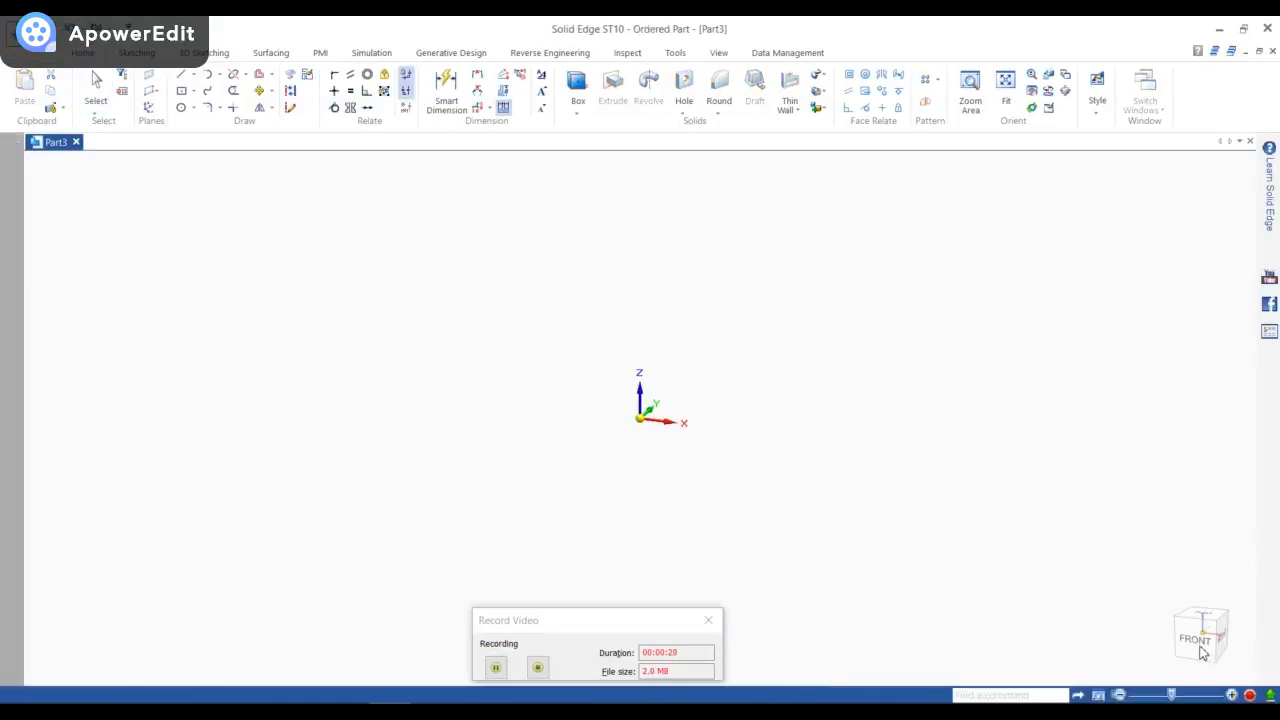
# - Start an Extrude on the front plane and sketch a 2000 by 2000 mm rectangle centred on the origin as its profile
pyautogui.click(335, 90)
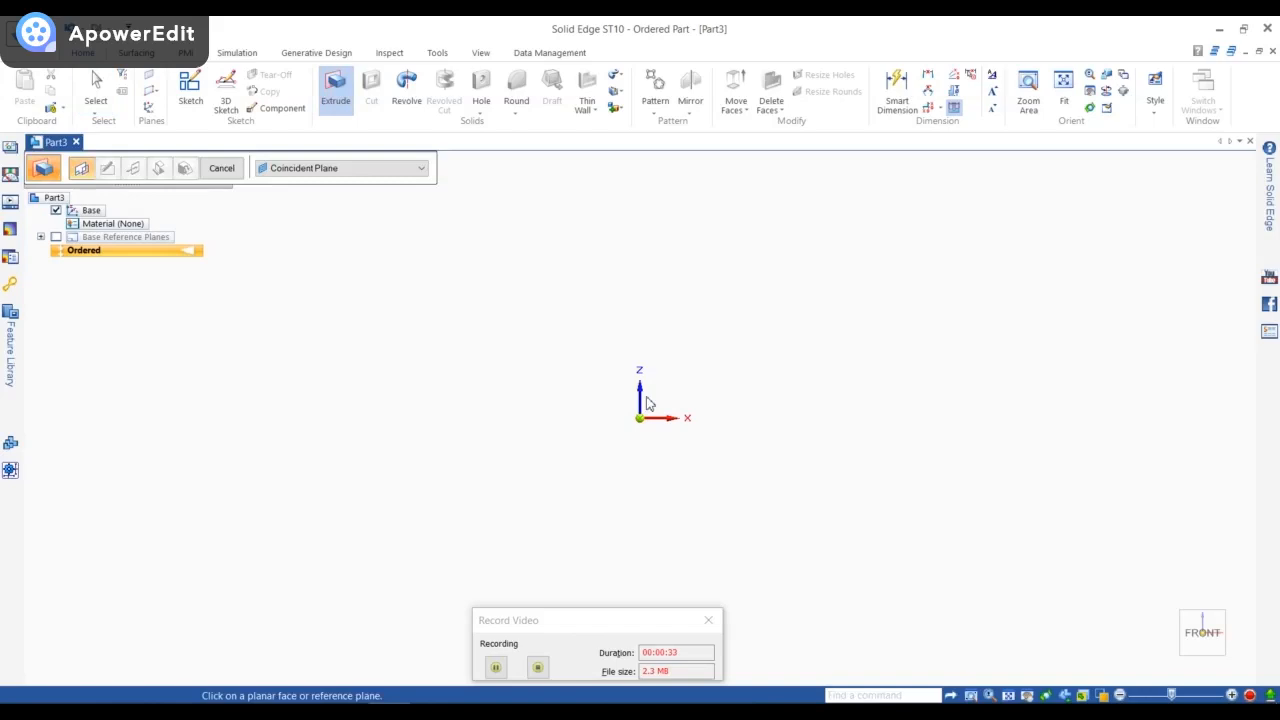
pyautogui.click(195, 94)
pyautogui.click(215, 110)
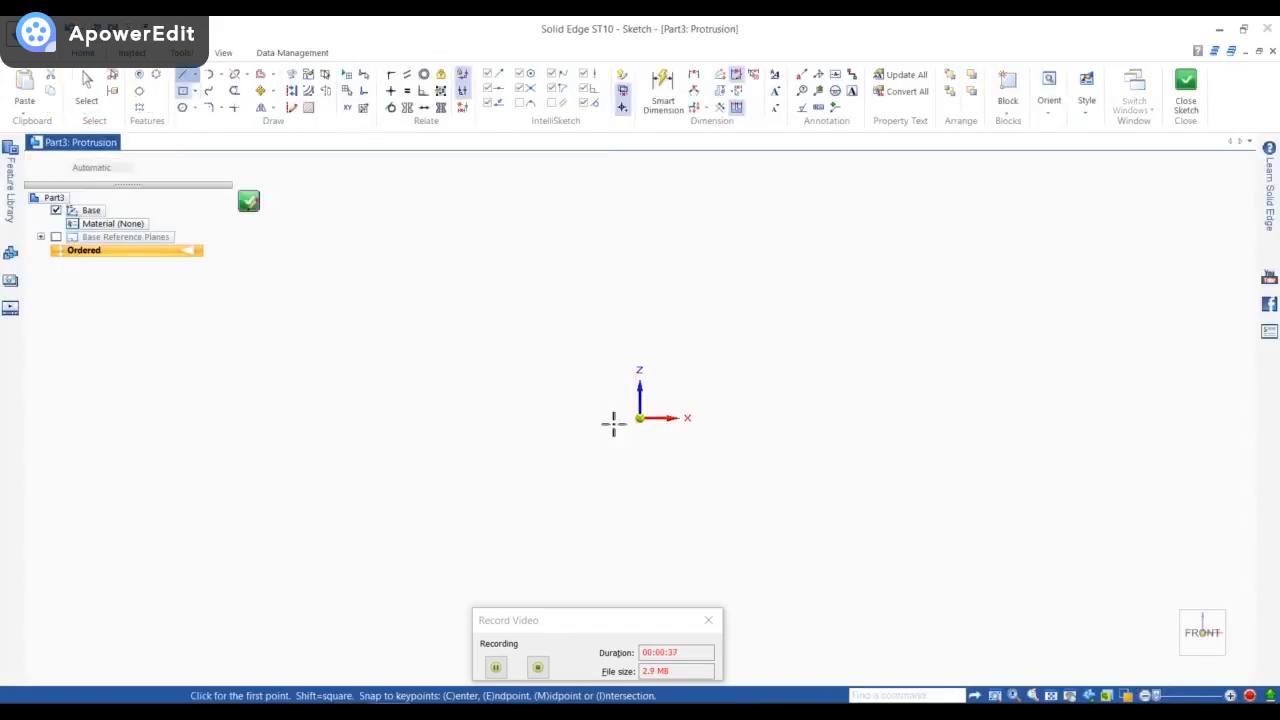
pyautogui.click(640, 418)
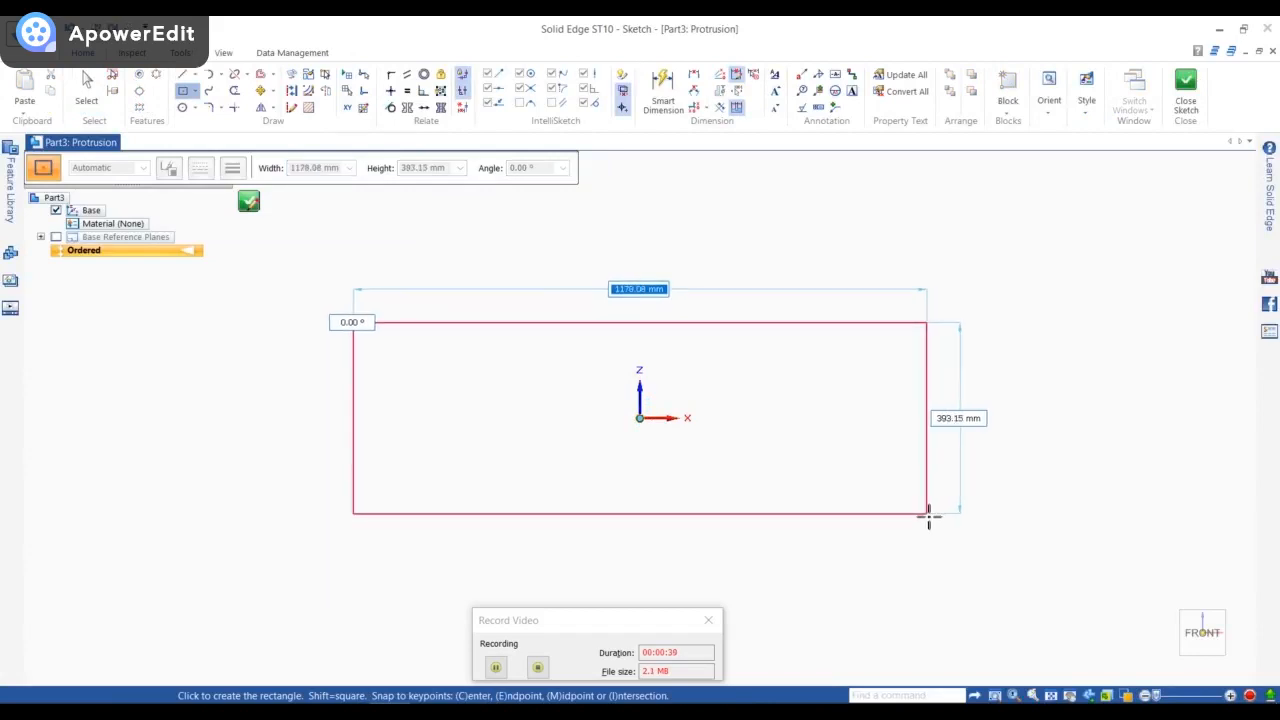
pyautogui.press('Tab')
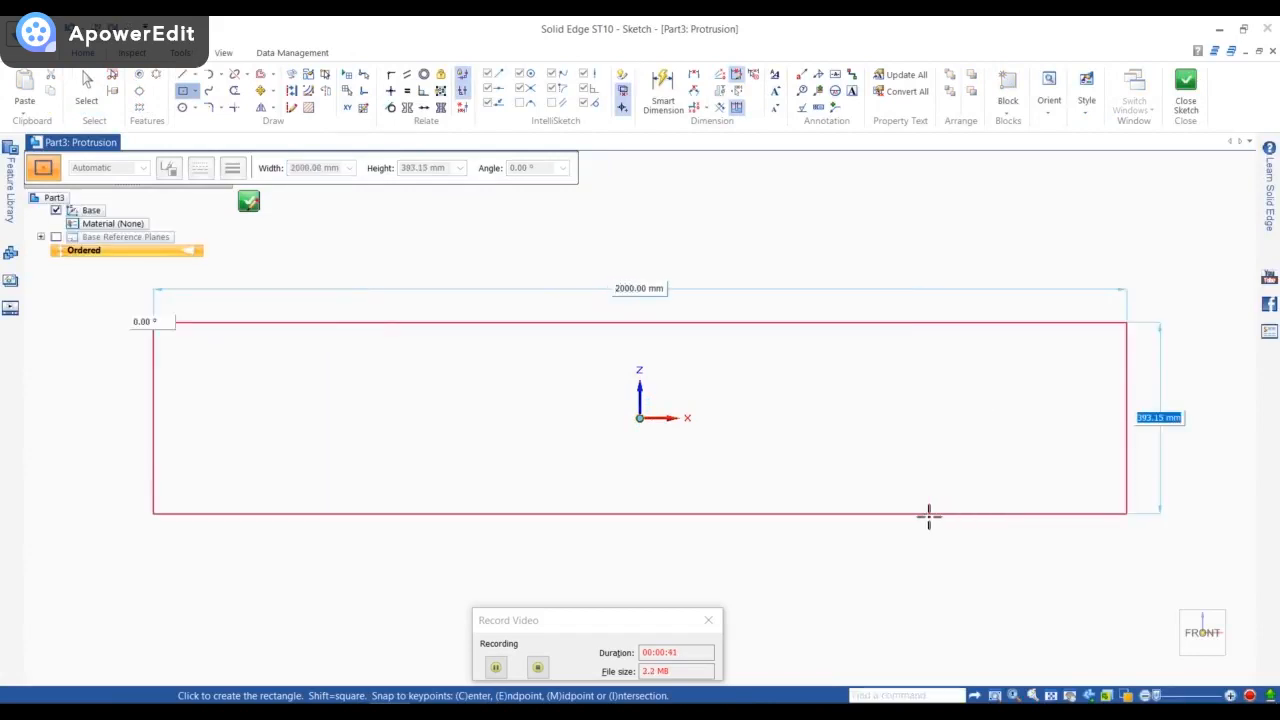
pyautogui.write('2000')
pyautogui.press('Return')
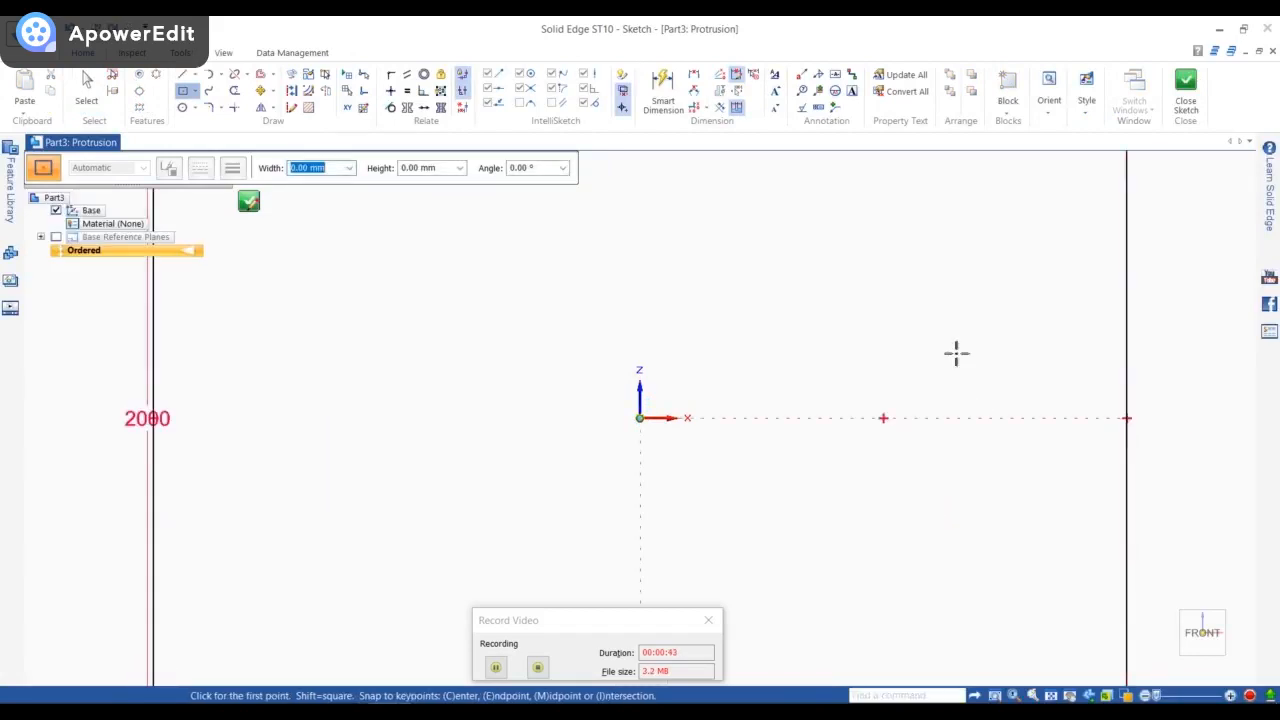
pyautogui.scroll(-4, 920, 400)
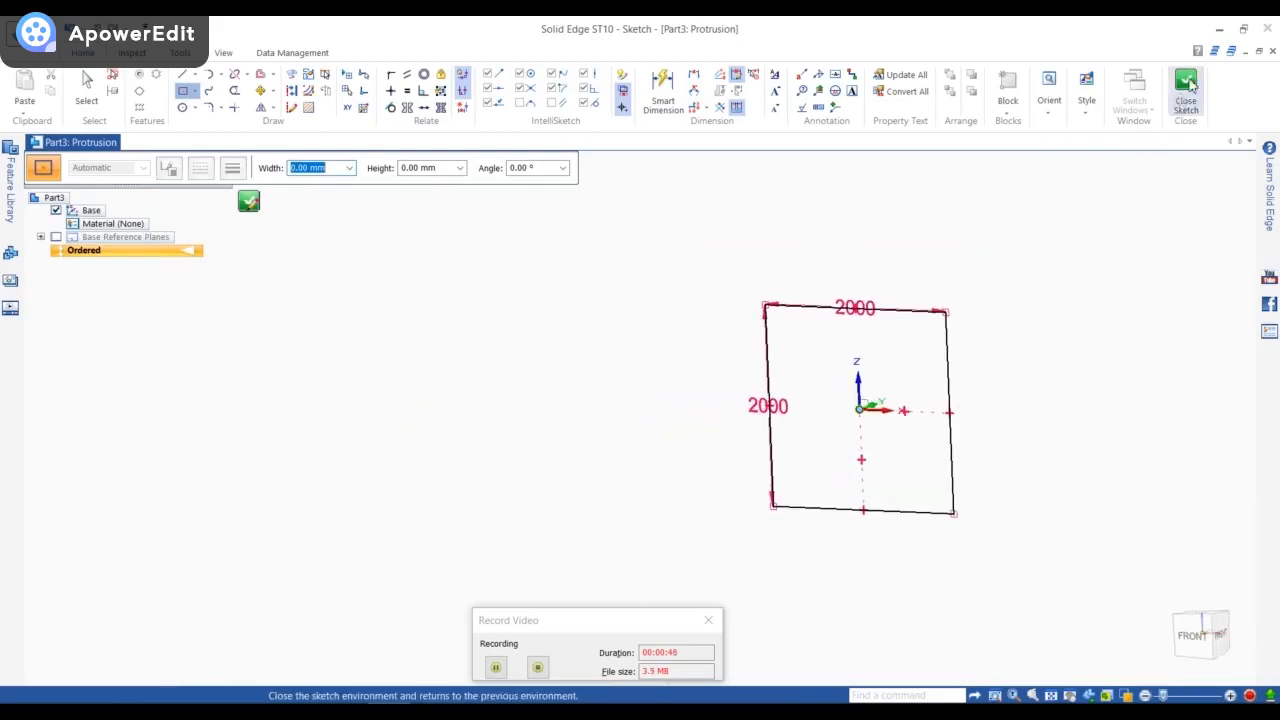
pyautogui.click(1186, 88)
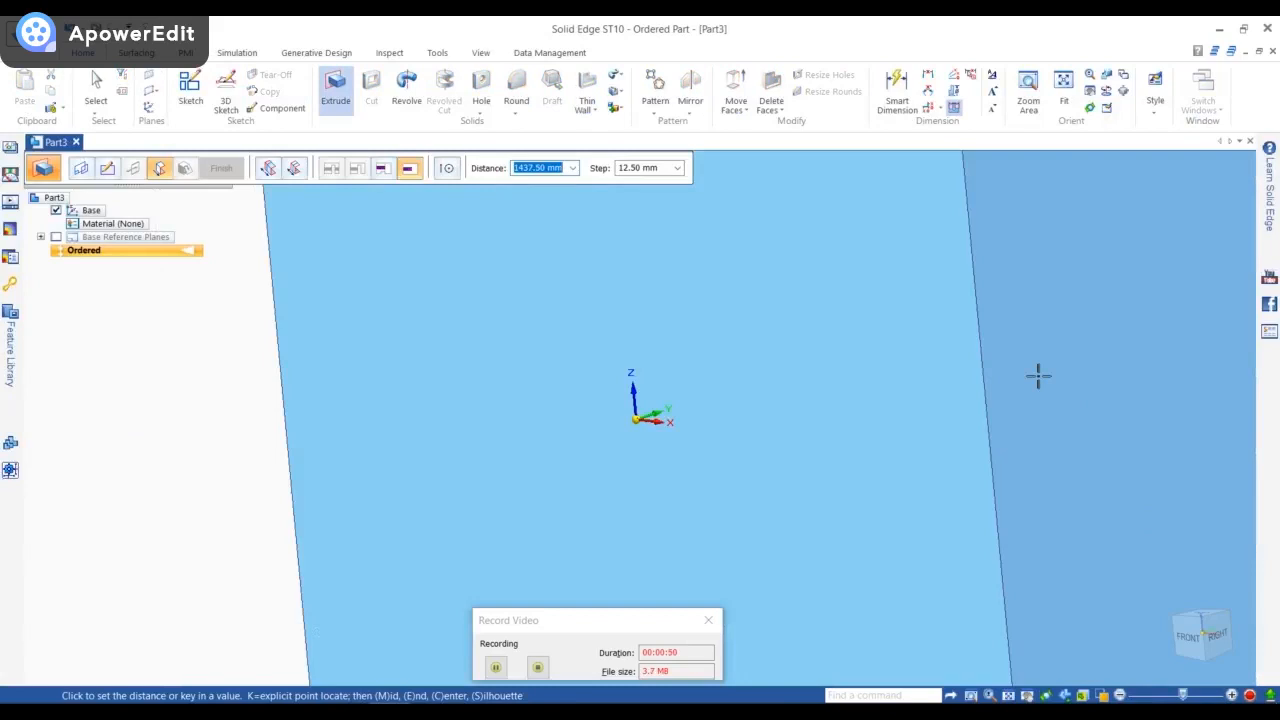
# - Extrude the square profile 500 mm and finish the block
pyautogui.write('00')
pyautogui.press('Return')
pyautogui.click(1037, 380)
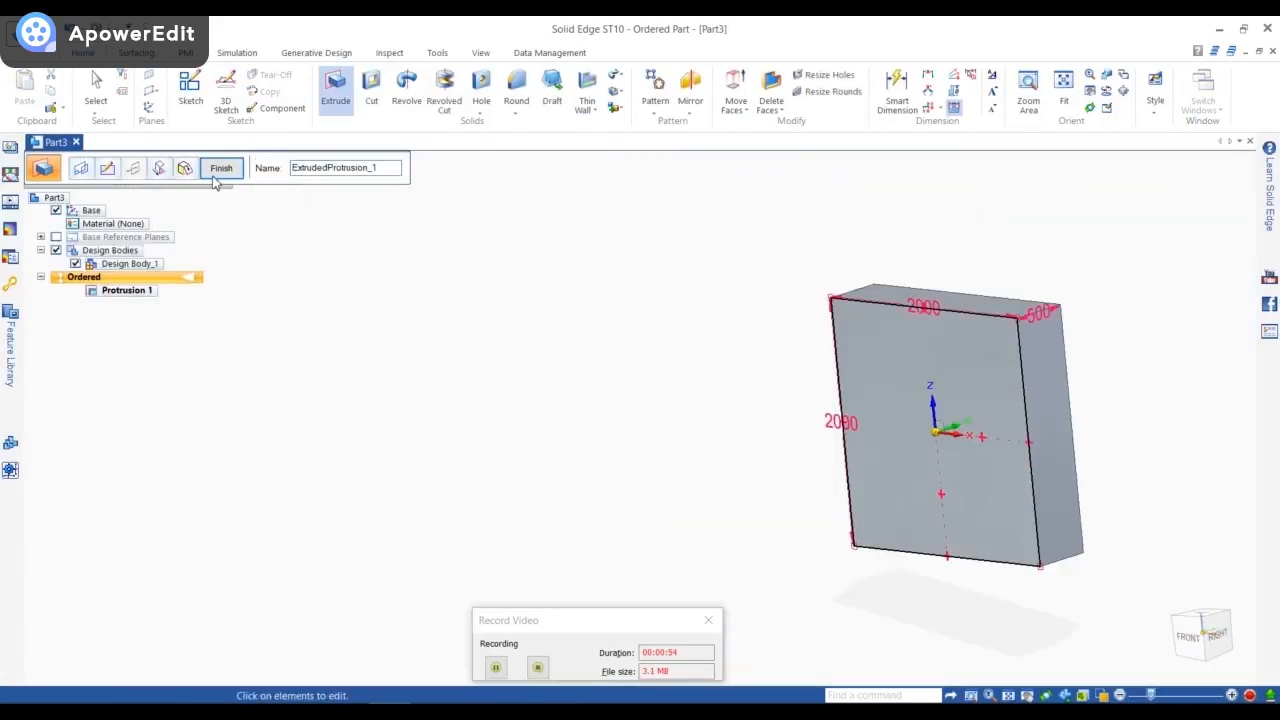
pyautogui.click(219, 170)
# - Start an Extrude on the block's front face and sketch a circle about 372 mm in diameter near its upper-left corner
pyautogui.click(336, 90)
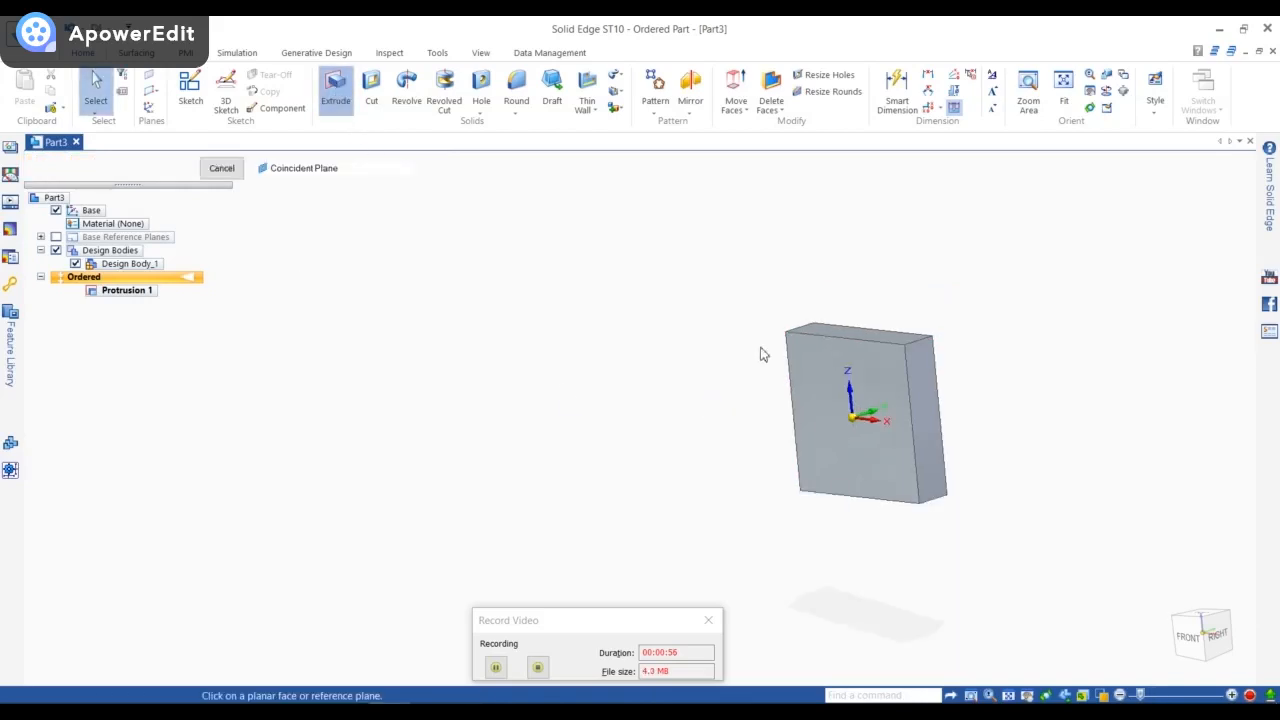
pyautogui.click(826, 373)
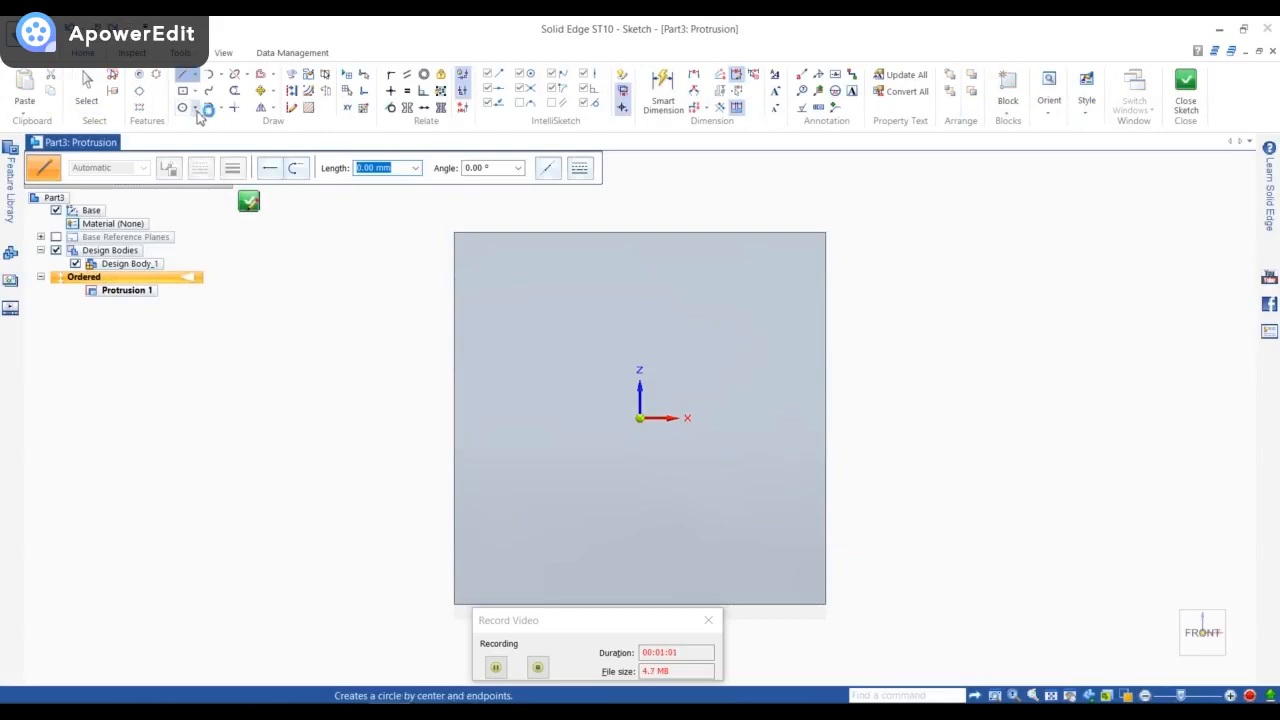
pyautogui.click(196, 108)
pyautogui.click(235, 126)
pyautogui.click(513, 297)
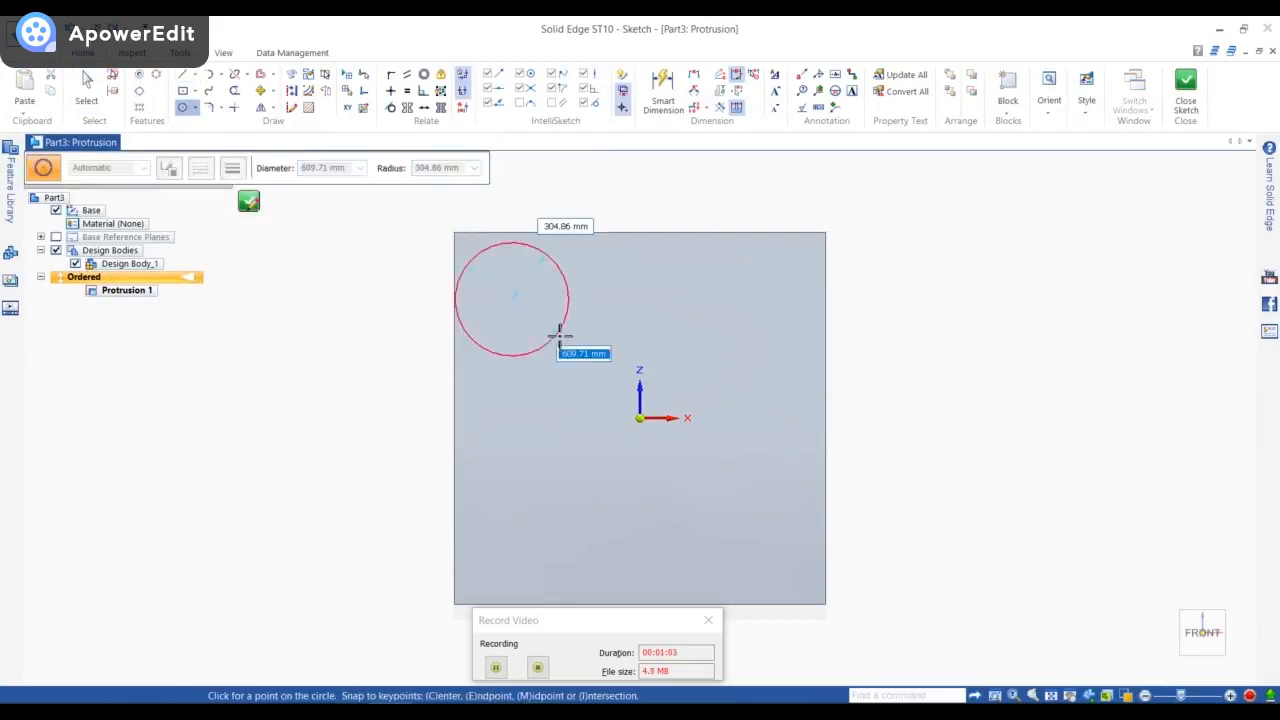
pyautogui.click(536, 330)
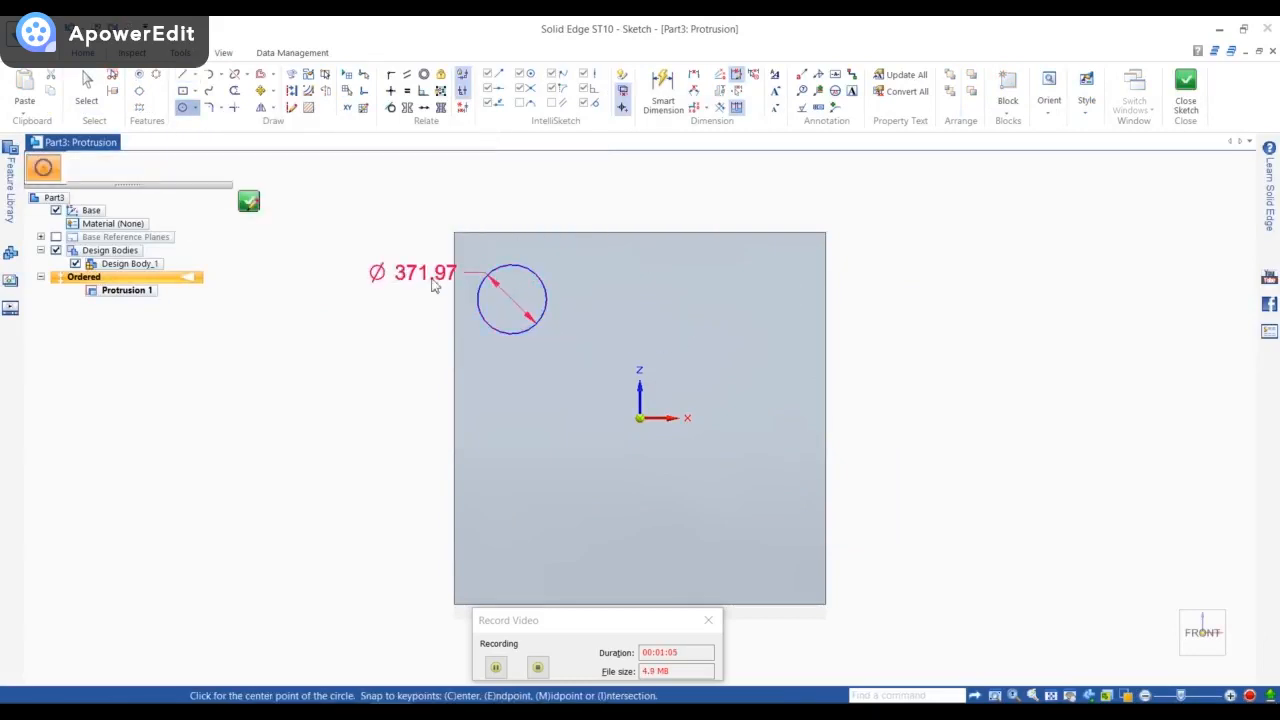
pyautogui.press('Escape')
pyautogui.click(1183, 90)
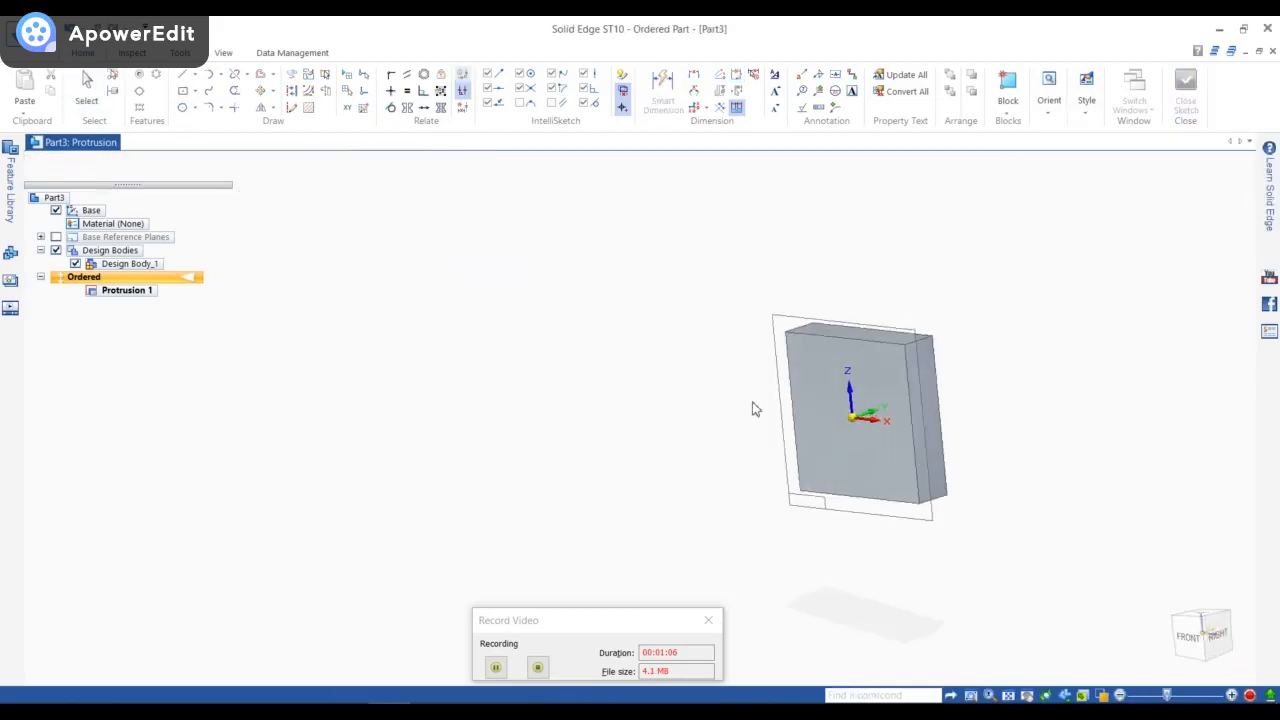
# - Extrude the circle outward from the block by about 1537.5 mm and finish the cylinder
pyautogui.click(700, 344)
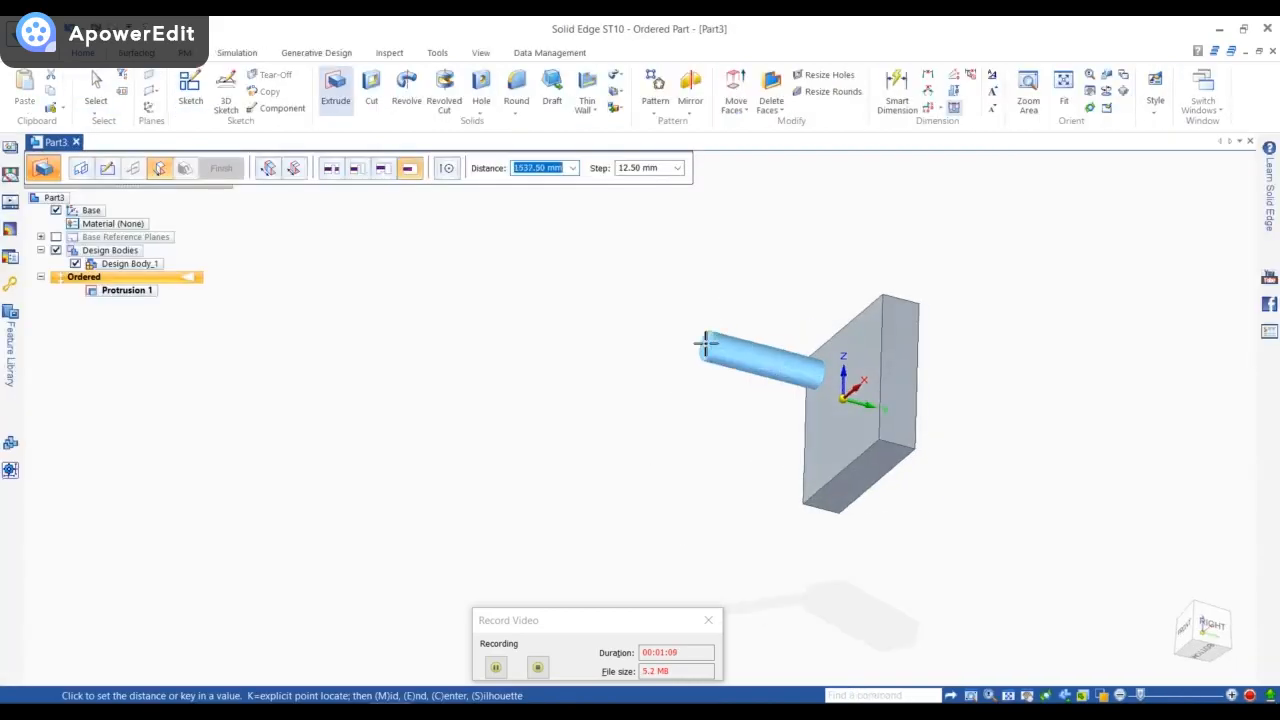
pyautogui.click(229, 180)
pyautogui.moveTo(610, 358); pyautogui.dragTo(850, 450, button='middle')
pyautogui.click(1203, 643)
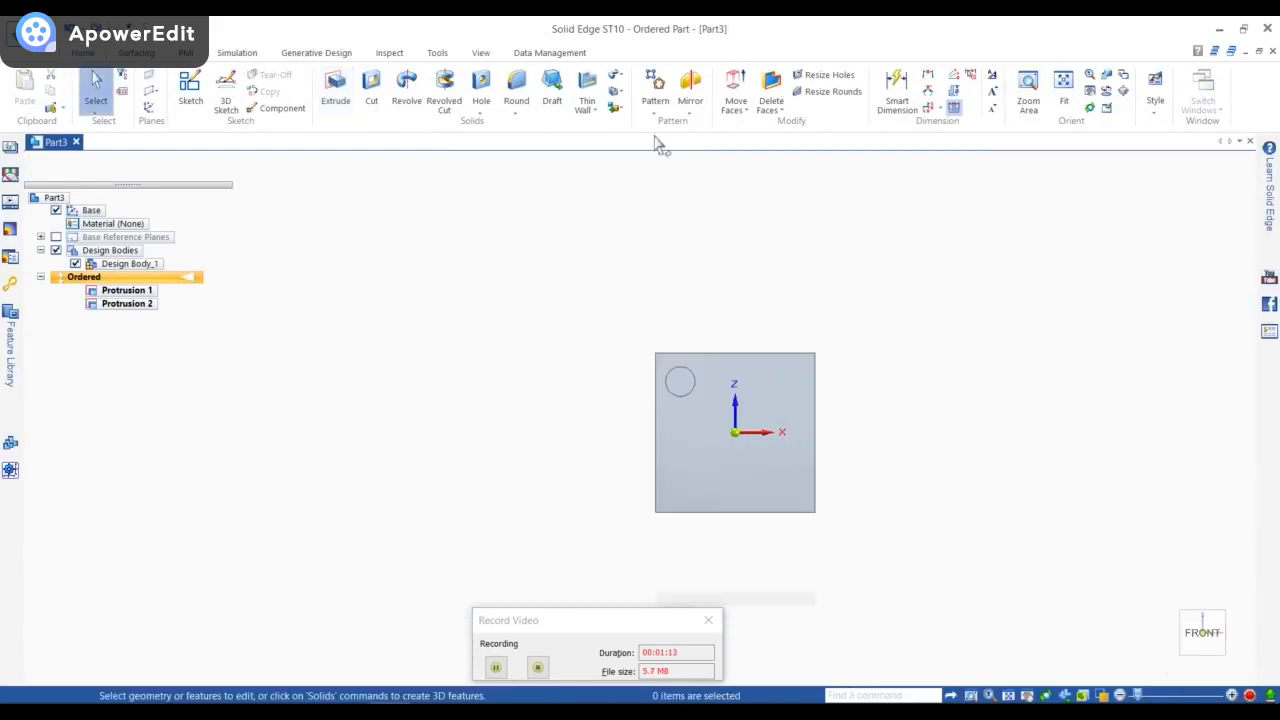
# - Start a Pattern and accept the cylinder as the feature to repeat
pyautogui.click(655, 88)
pyautogui.moveTo(817, 351); pyautogui.dragTo(683, 357, button='middle')
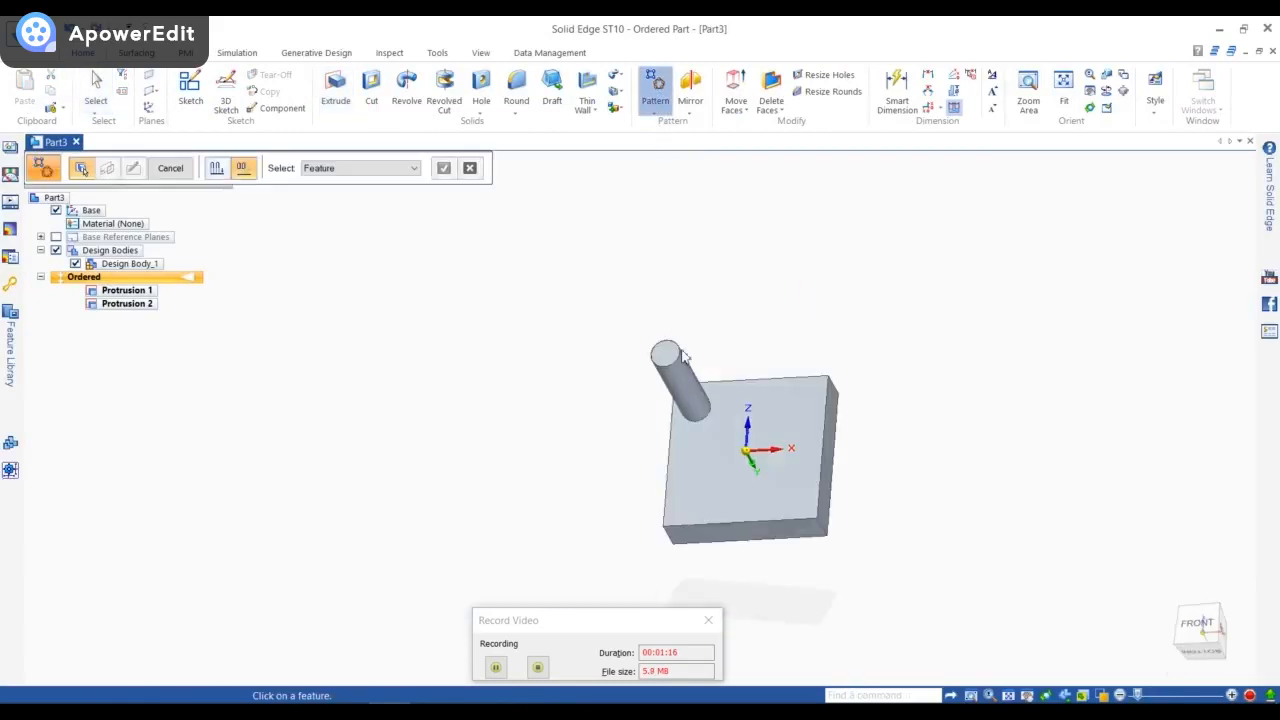
pyautogui.click(680, 378)
pyautogui.rightClick(474, 358)
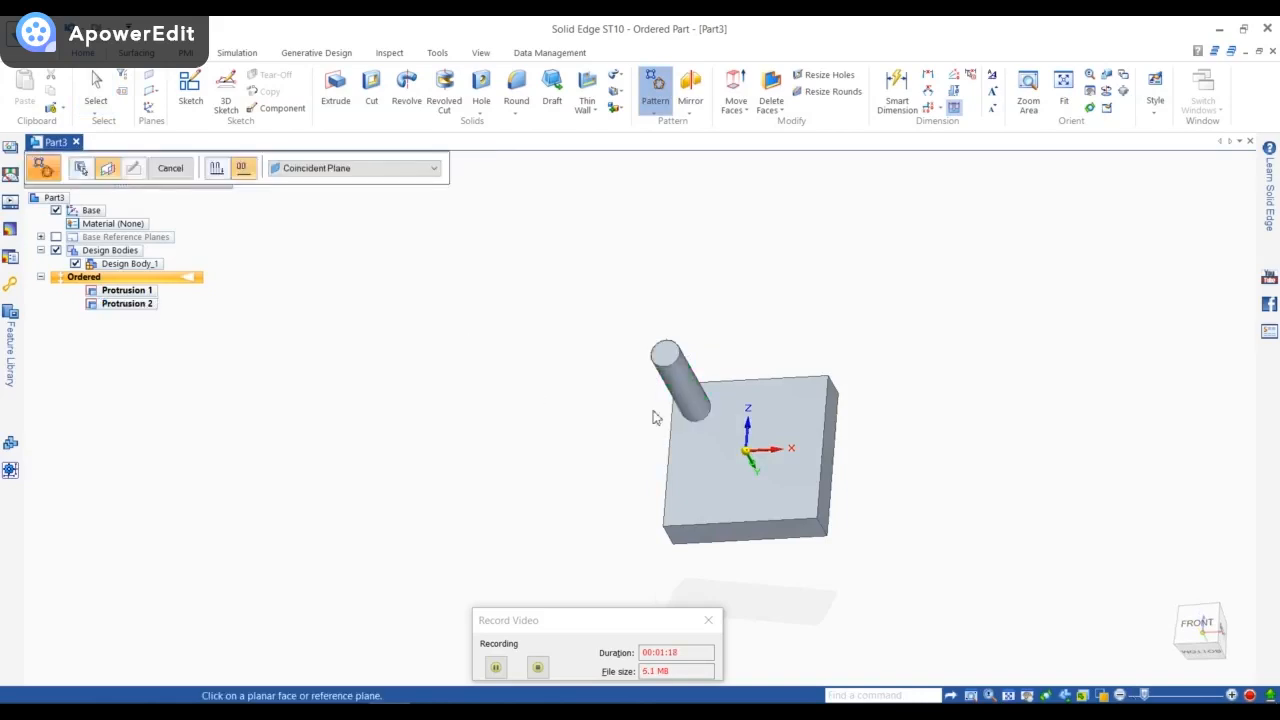
# - Create a 3 by 2 rectangular pattern on the block's front face, about 1298 by 1338 mm, starting at the cylinder's centre
pyautogui.click(697, 465)
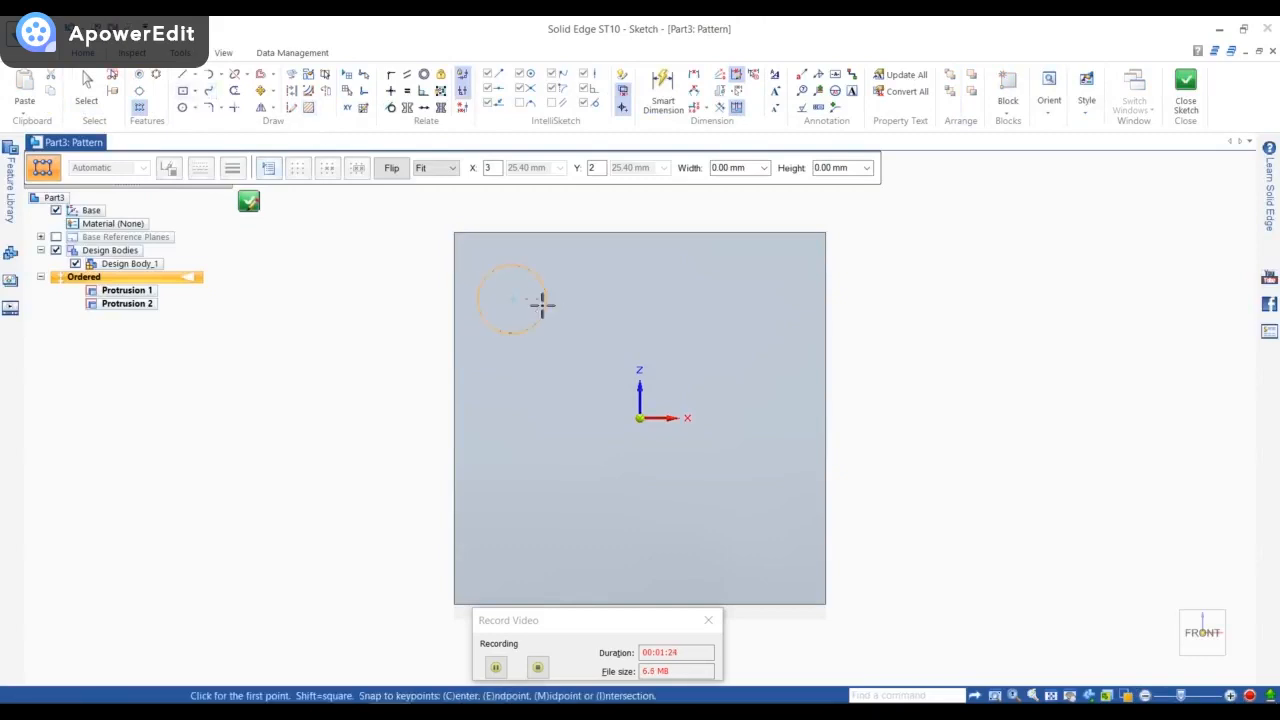
pyautogui.click(513, 300)
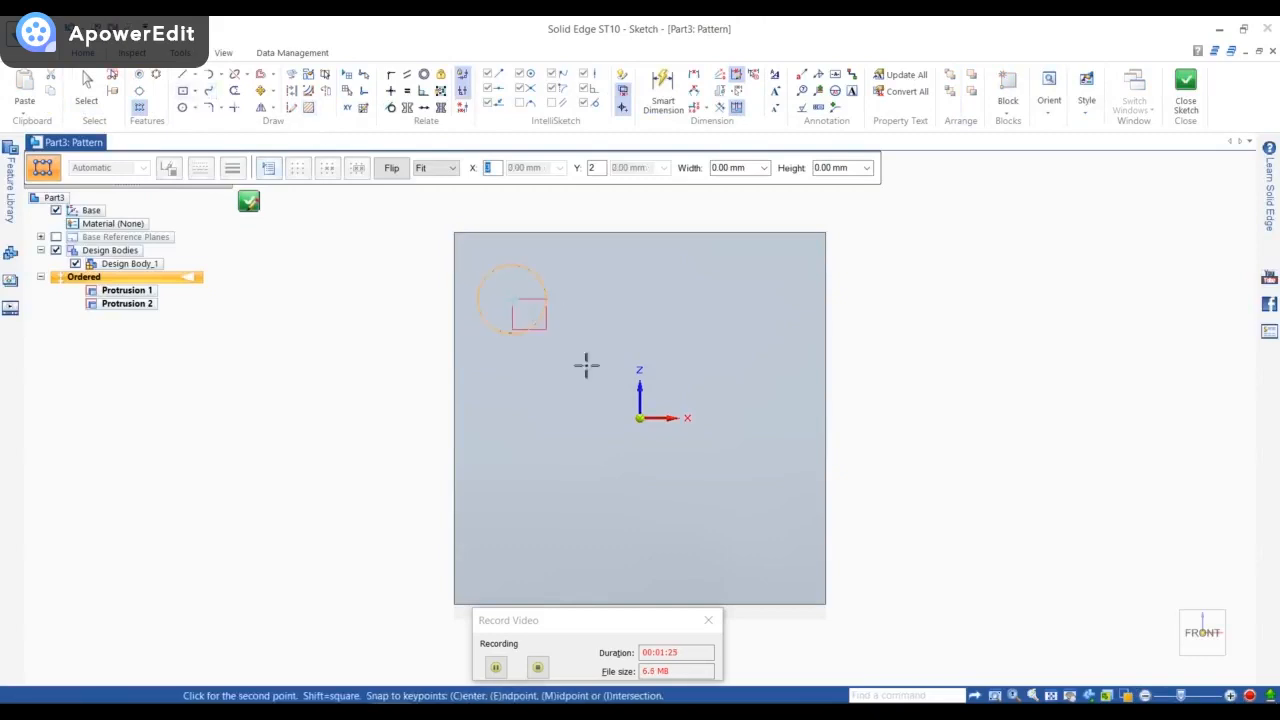
pyautogui.click(755, 548)
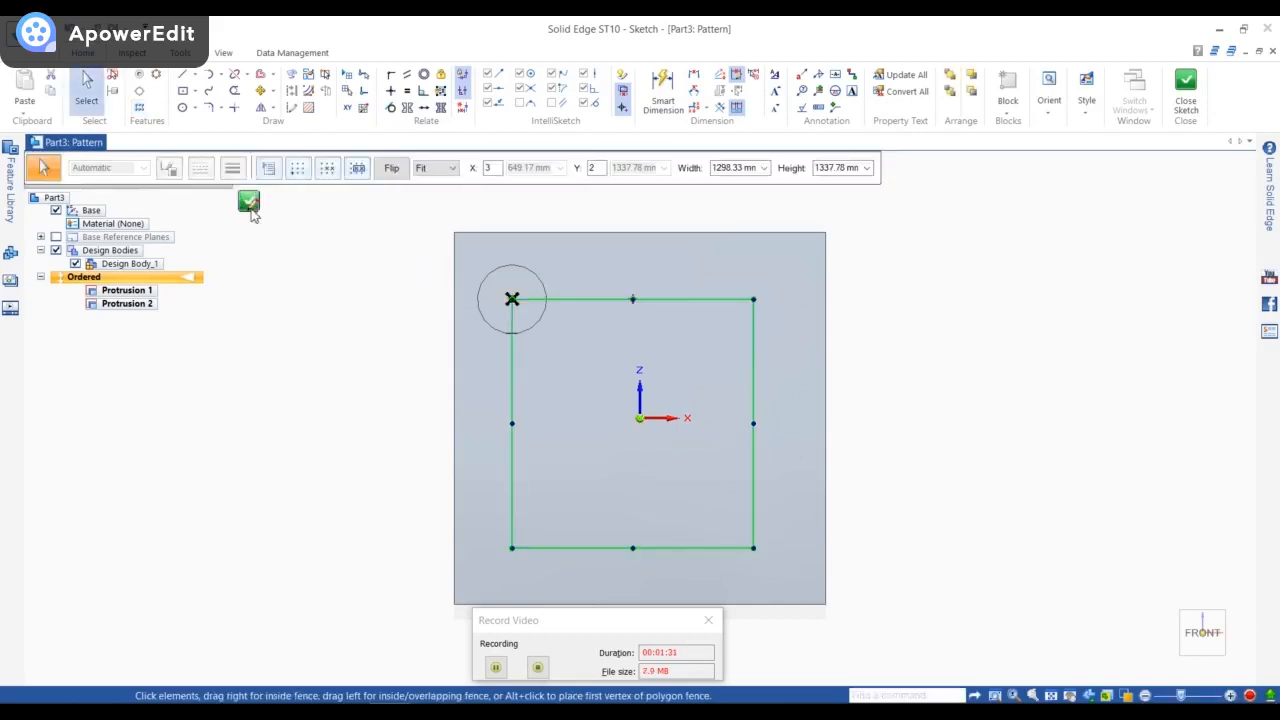
pyautogui.click(249, 203)
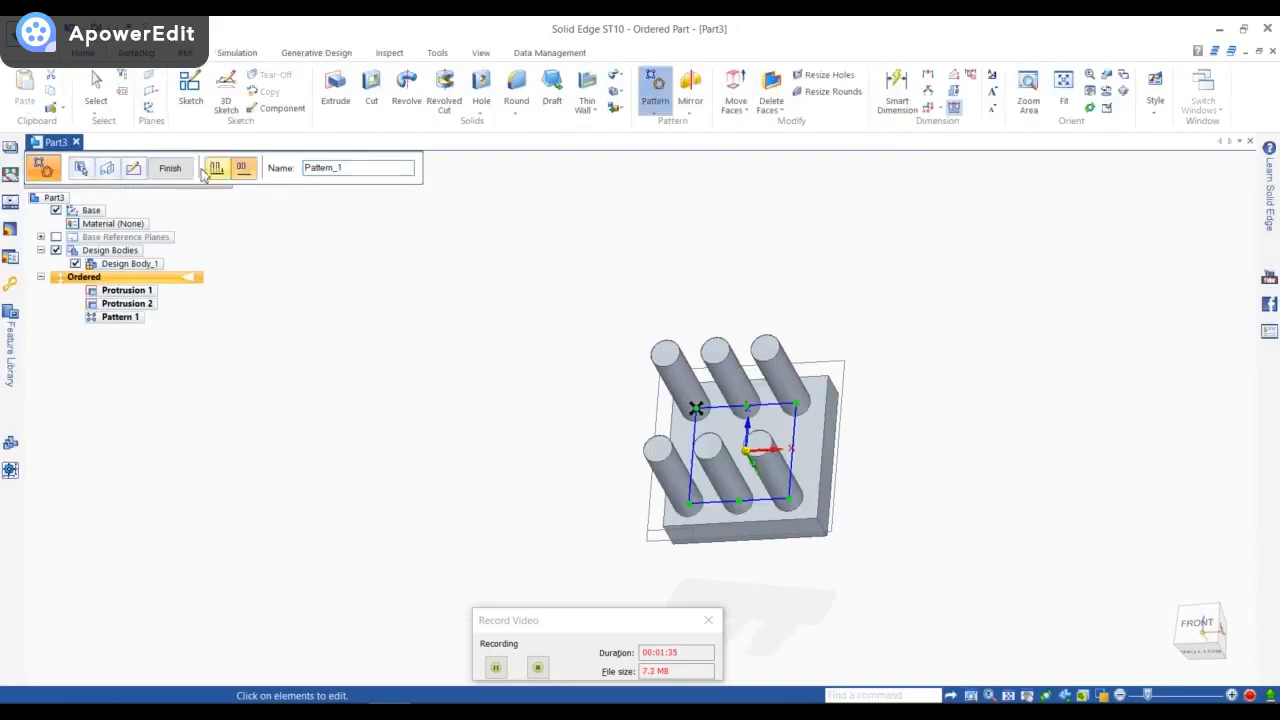
pyautogui.click(170, 168)
# - Open the cylinder pattern for editing and select its rectangular profile
pyautogui.scroll(3, 706, 452)
pyautogui.moveTo(706, 452); pyautogui.dragTo(738, 422, button='middle')
pyautogui.click(651, 470)
pyautogui.click(676, 444)
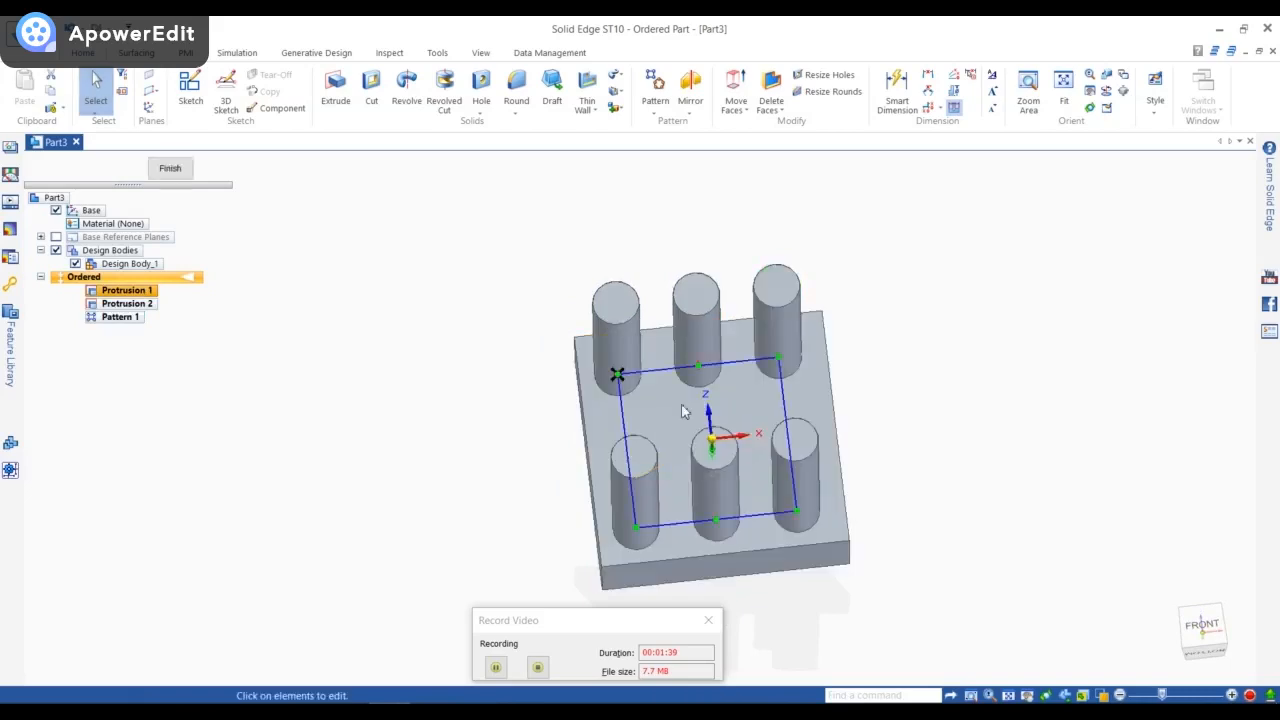
pyautogui.click(658, 371)
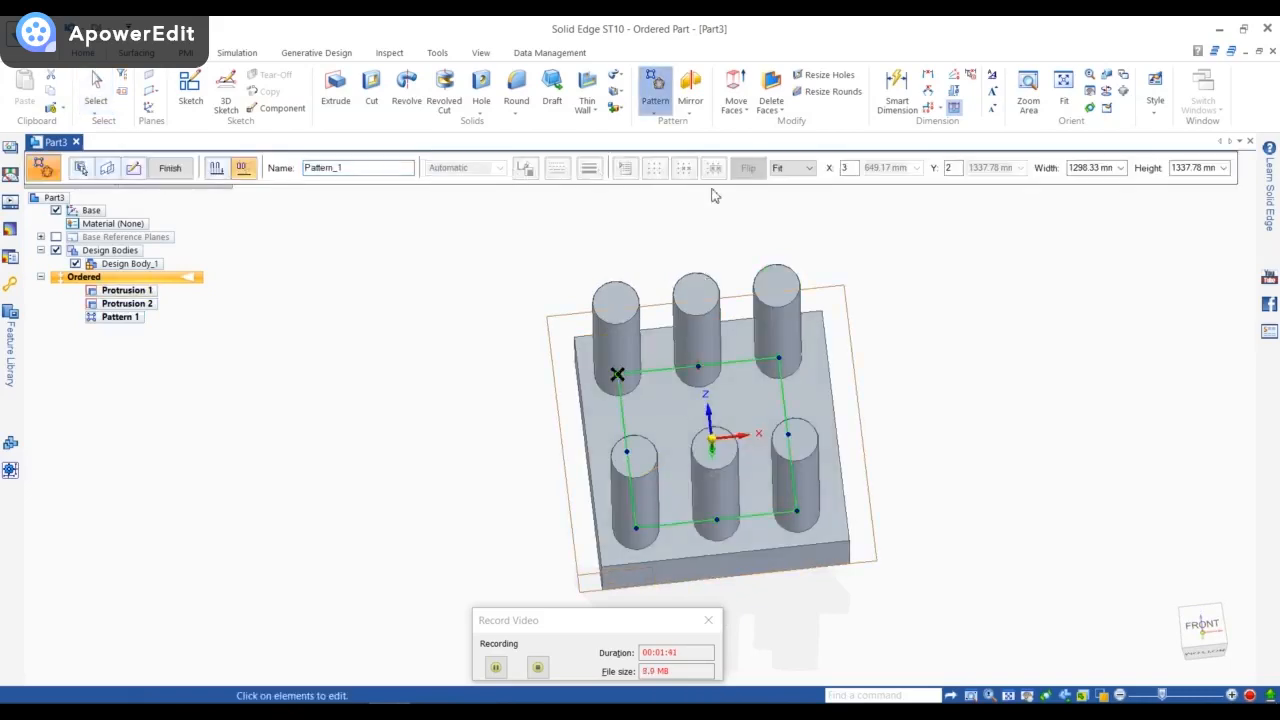
# - Set the rectangular pattern's Y count to 3 and finish the edit
pyautogui.doubleClick(843, 170)
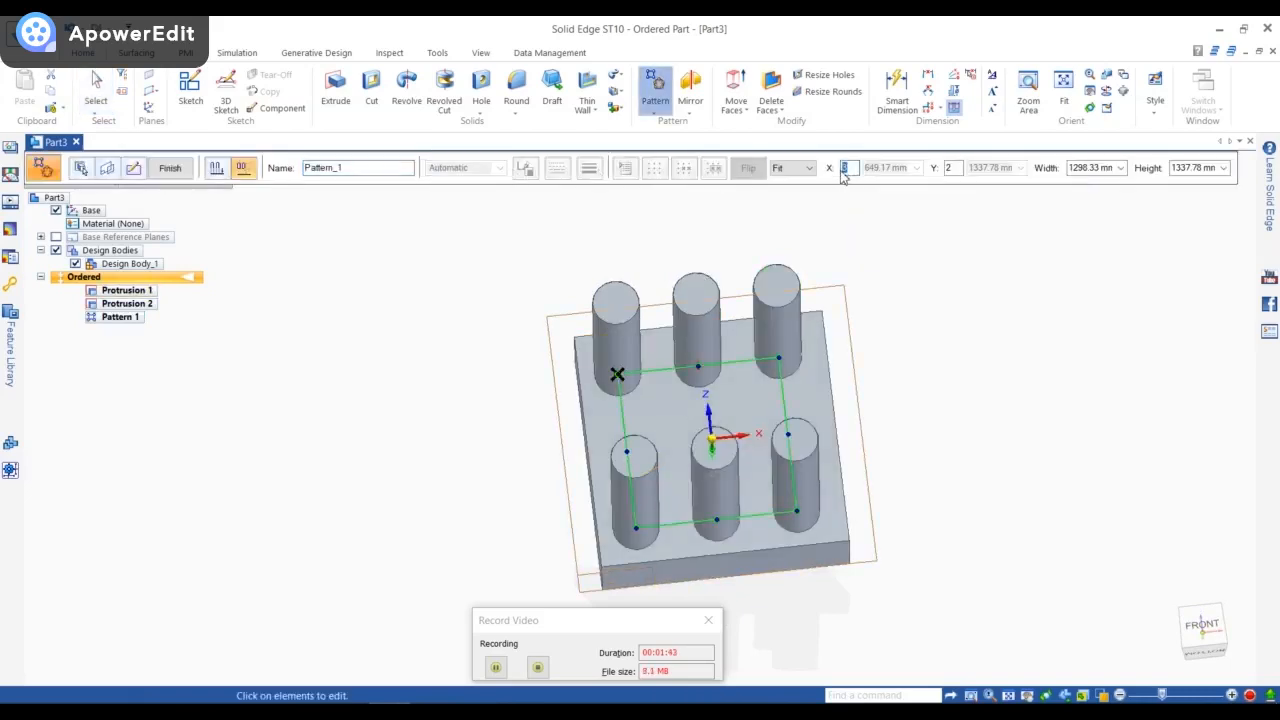
pyautogui.click(907, 232)
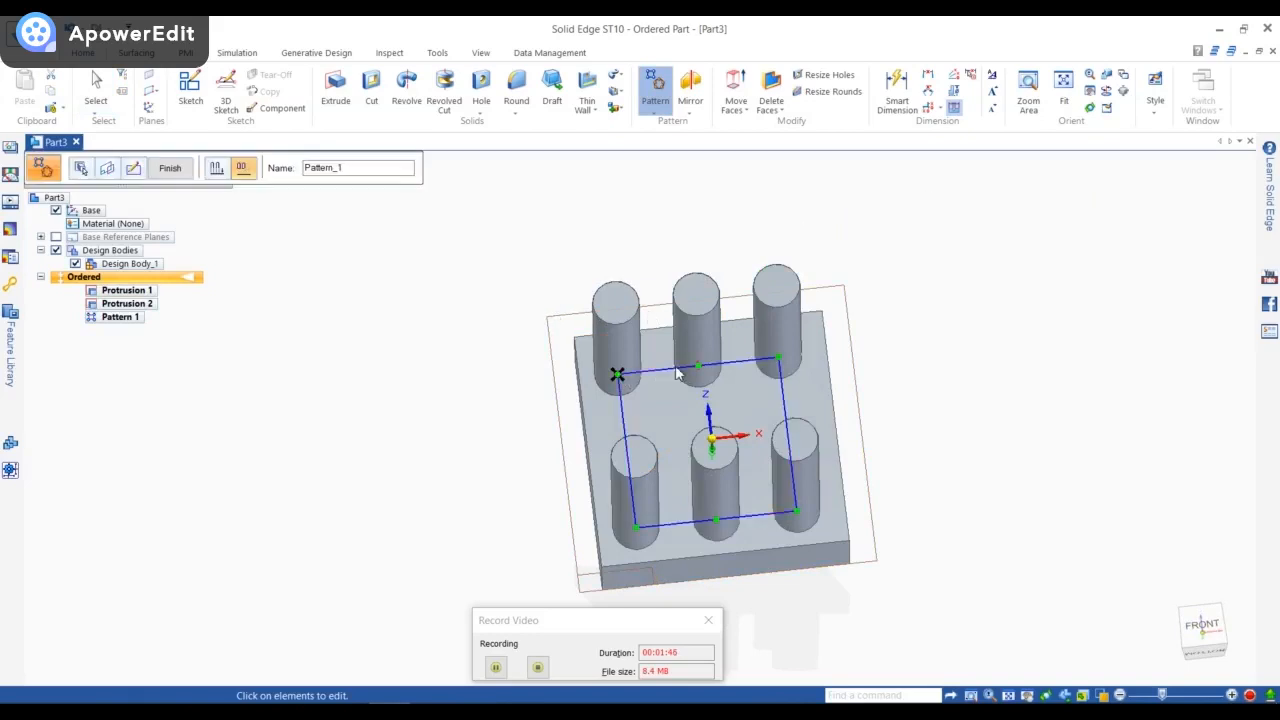
pyautogui.click(676, 370)
pyautogui.doubleClick(948, 170)
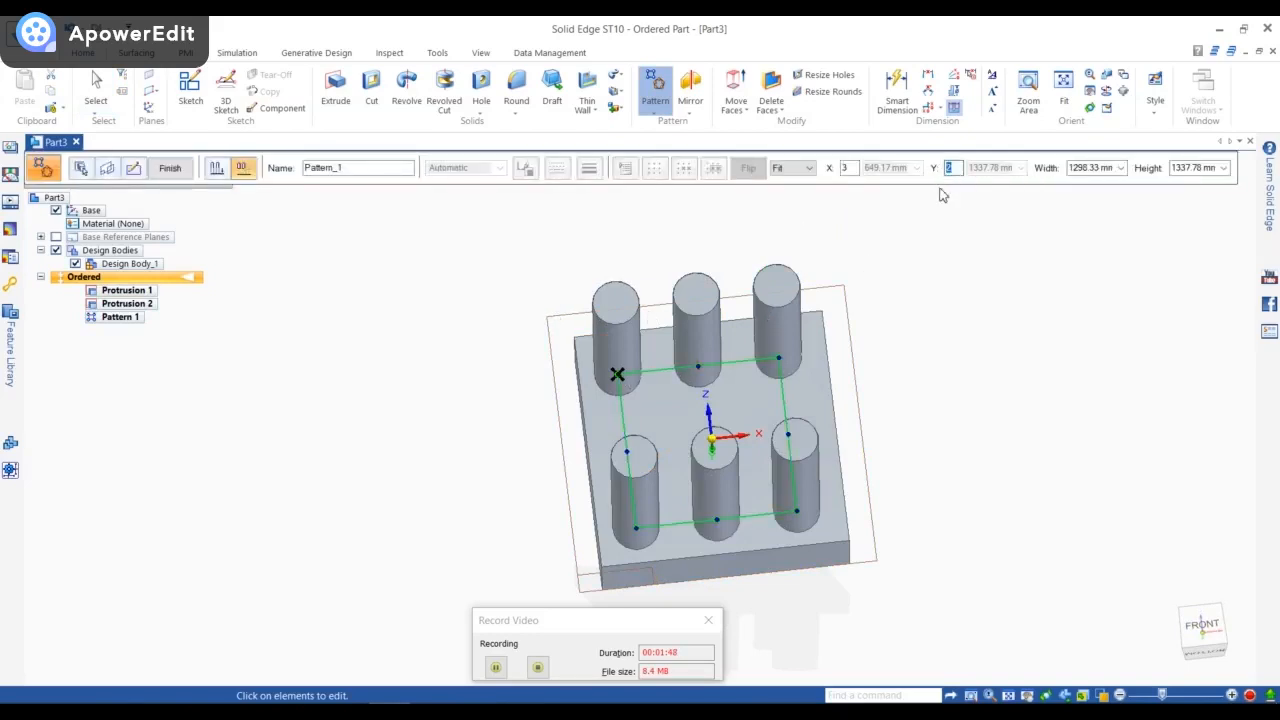
pyautogui.write('3')
pyautogui.press('Return')
pyautogui.click(978, 378)
# - Select the cylinder pattern from the front view and open its rectangular profile for editing
pyautogui.moveTo(978, 378); pyautogui.dragTo(1010, 400, button='middle')
pyautogui.click(1214, 644)
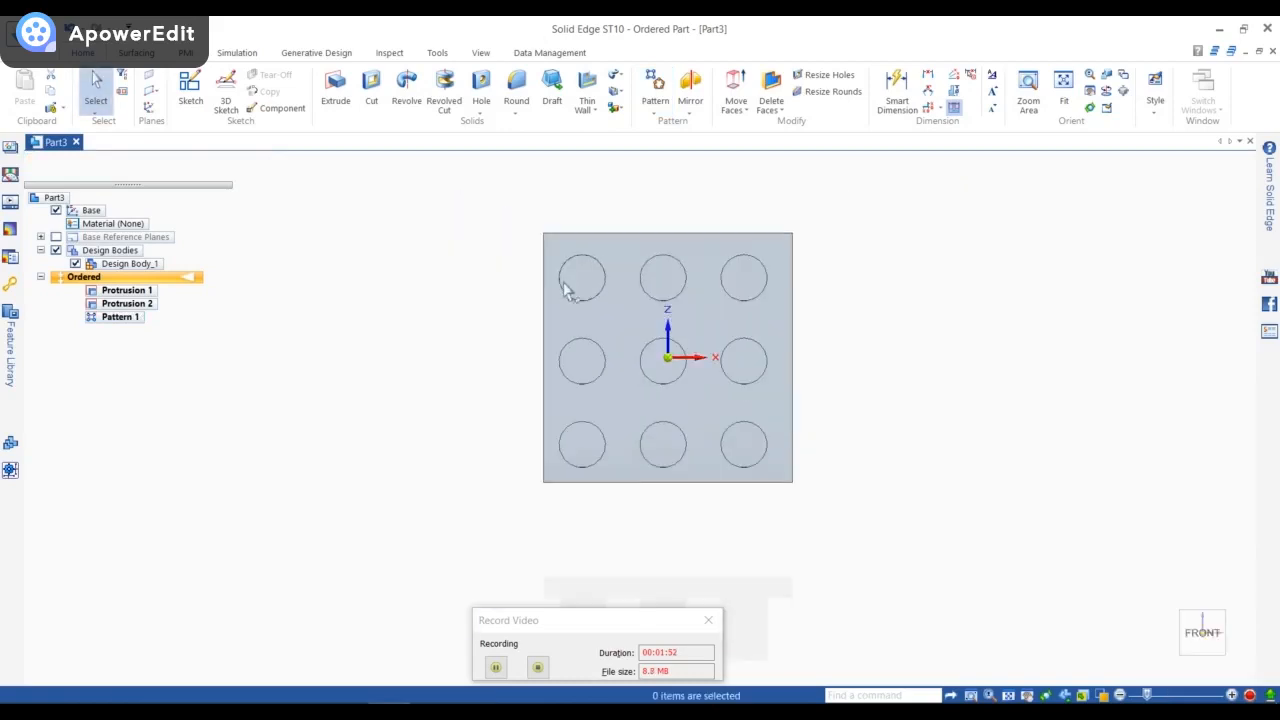
pyautogui.click(662, 280)
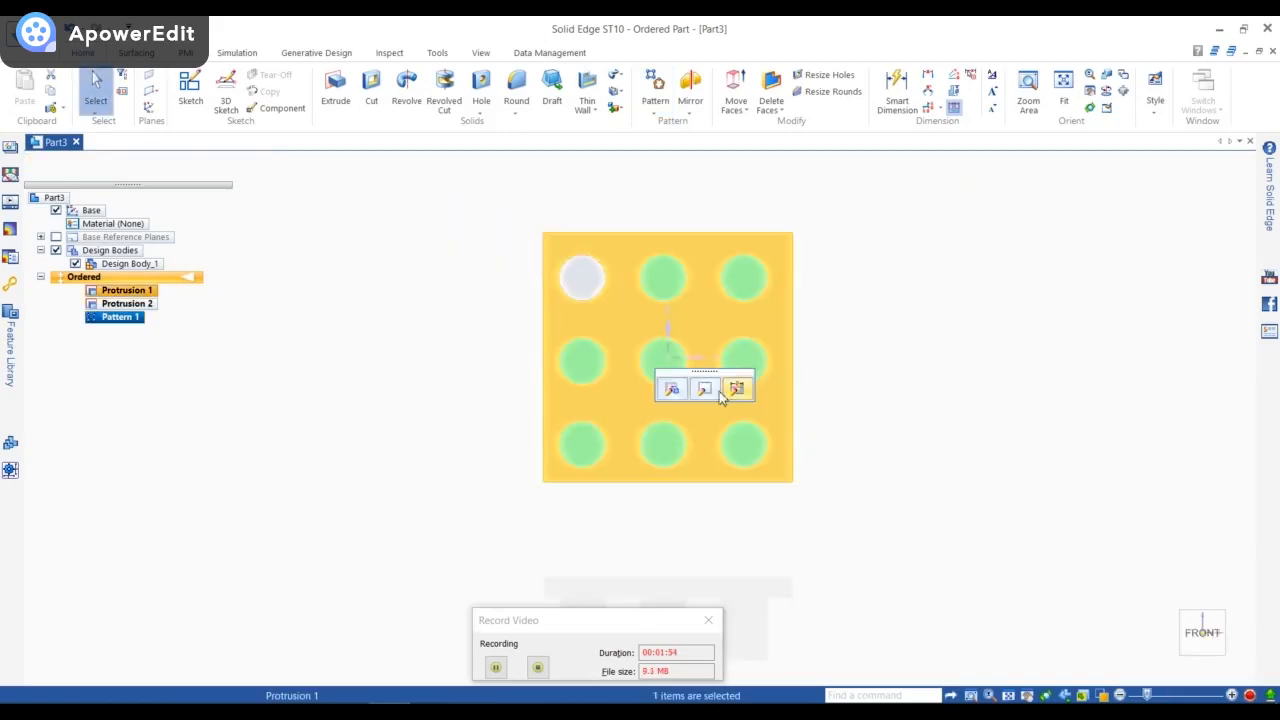
pyautogui.click(729, 386)
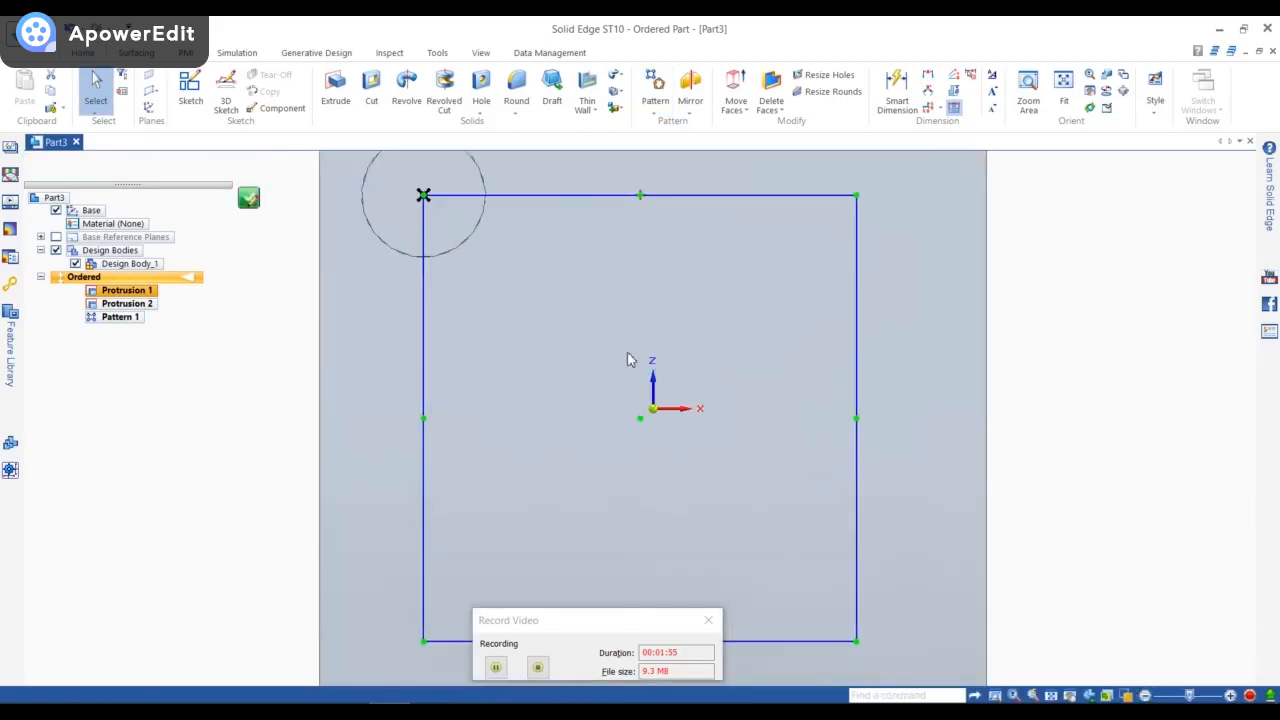
pyautogui.scroll(-3, 637, 397)
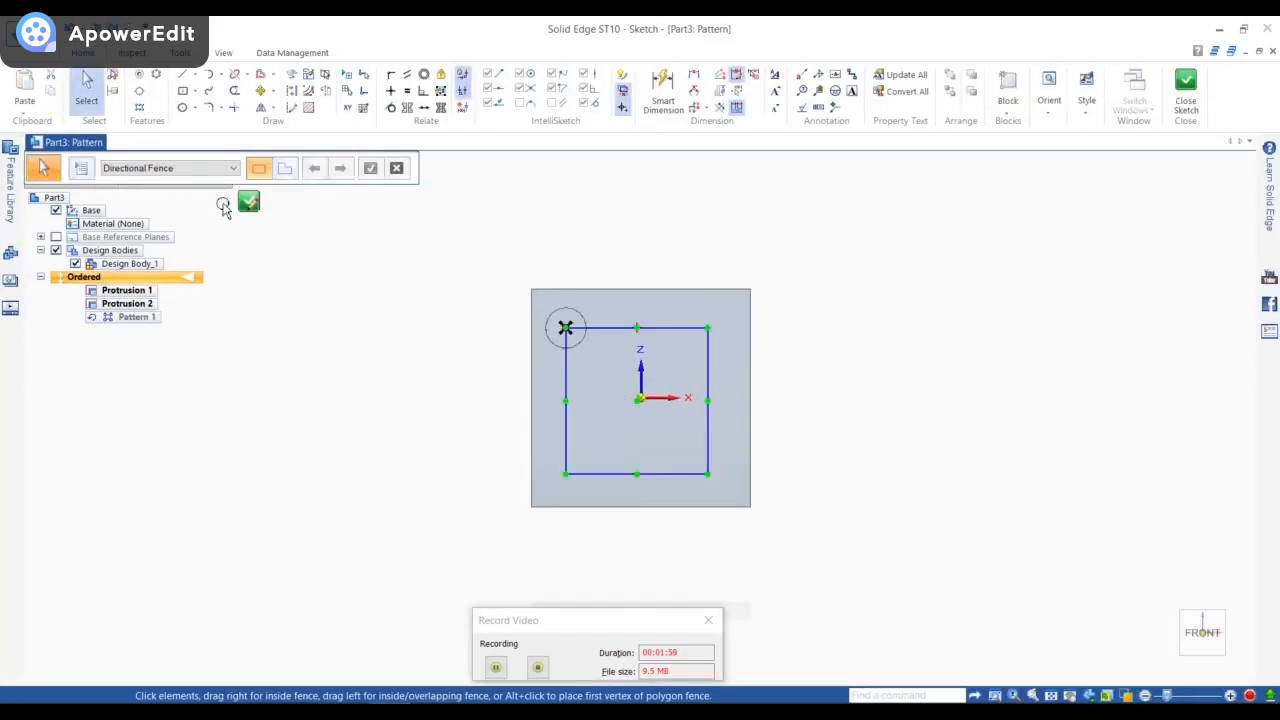
# - Suppress the upper-middle and right-middle occurrences of the rectangular pattern and finish the edit
pyautogui.click(617, 330)
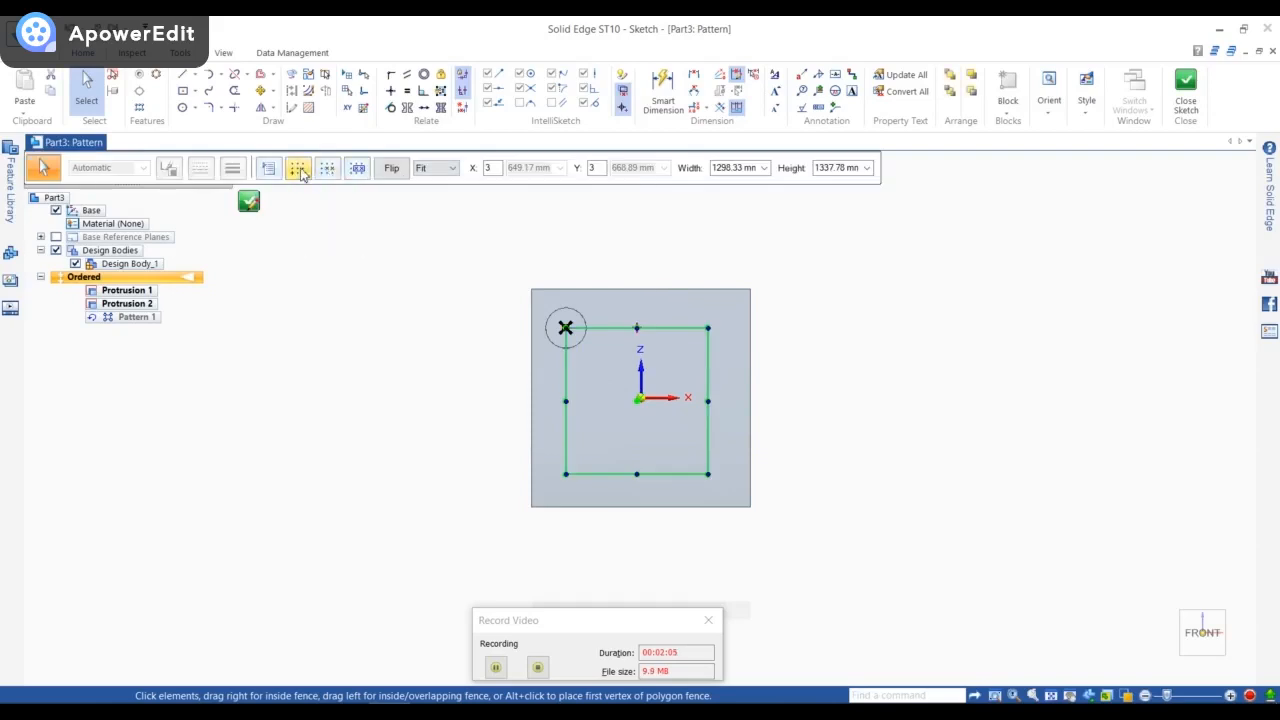
pyautogui.click(327, 168)
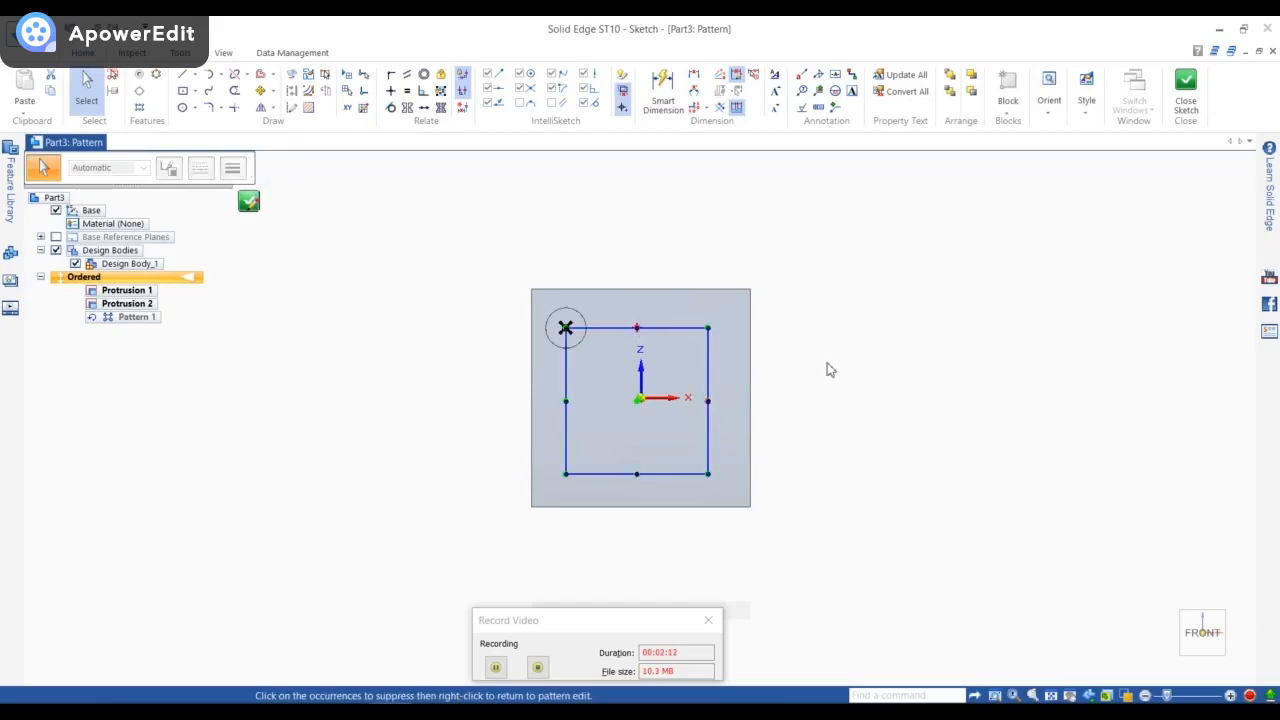
pyautogui.click(249, 202)
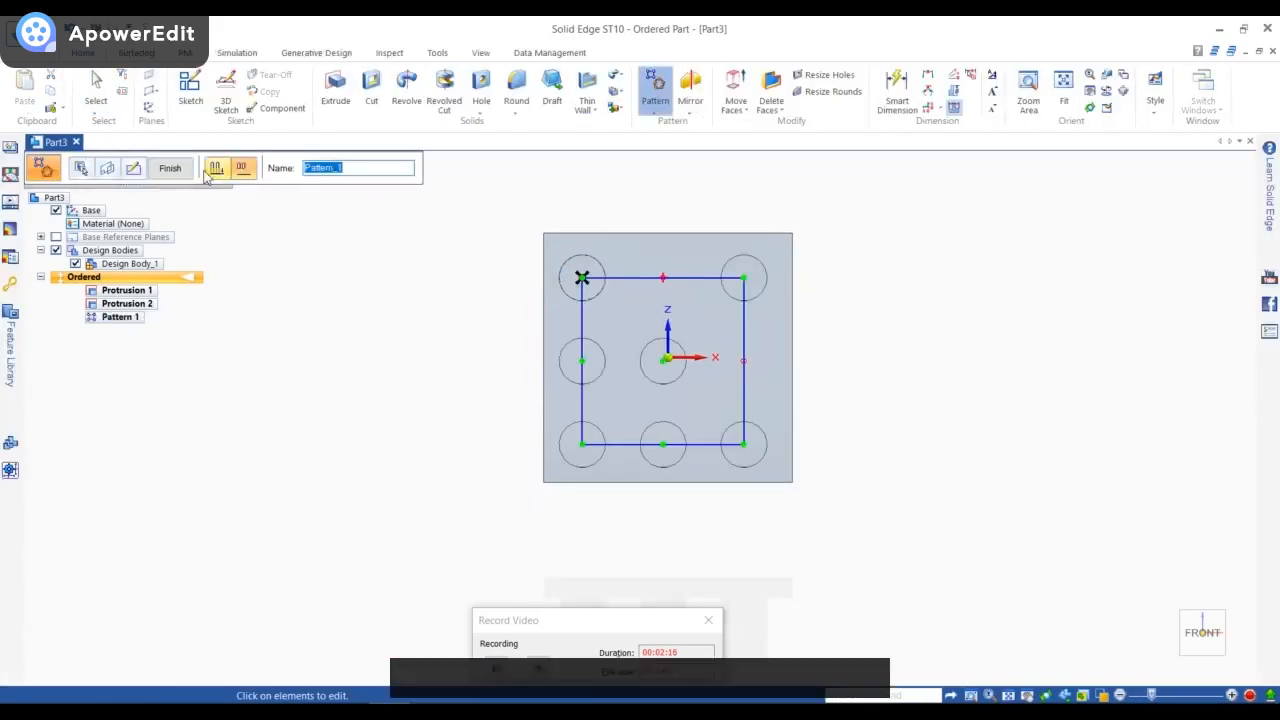
pyautogui.click(180, 172)
pyautogui.moveTo(709, 394); pyautogui.dragTo(673, 286, button='middle')
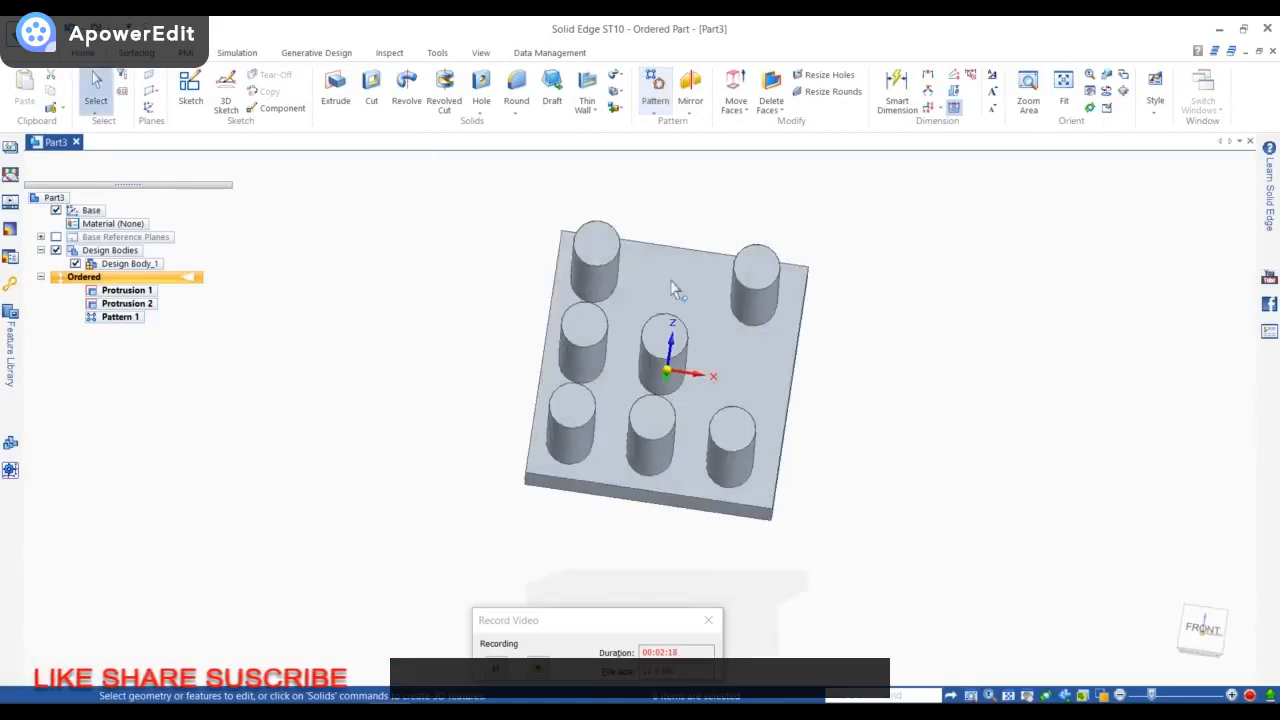
pyautogui.moveTo(751, 374); pyautogui.dragTo(480, 320, button='middle')
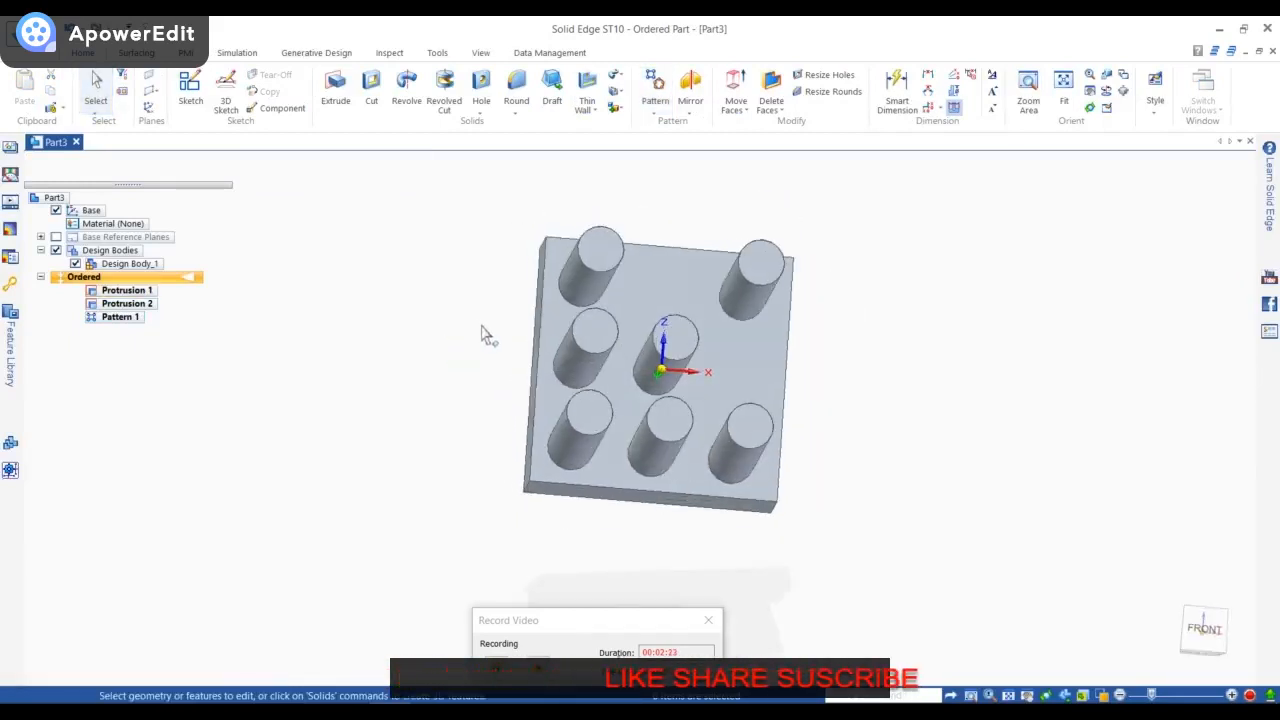
# - Delete the rectangular cylinder pattern from the part
pyautogui.scroll(-2, 510, 393)
pyautogui.scroll(-1, 510, 393)
pyautogui.moveTo(709, 487); pyautogui.dragTo(456, 263)
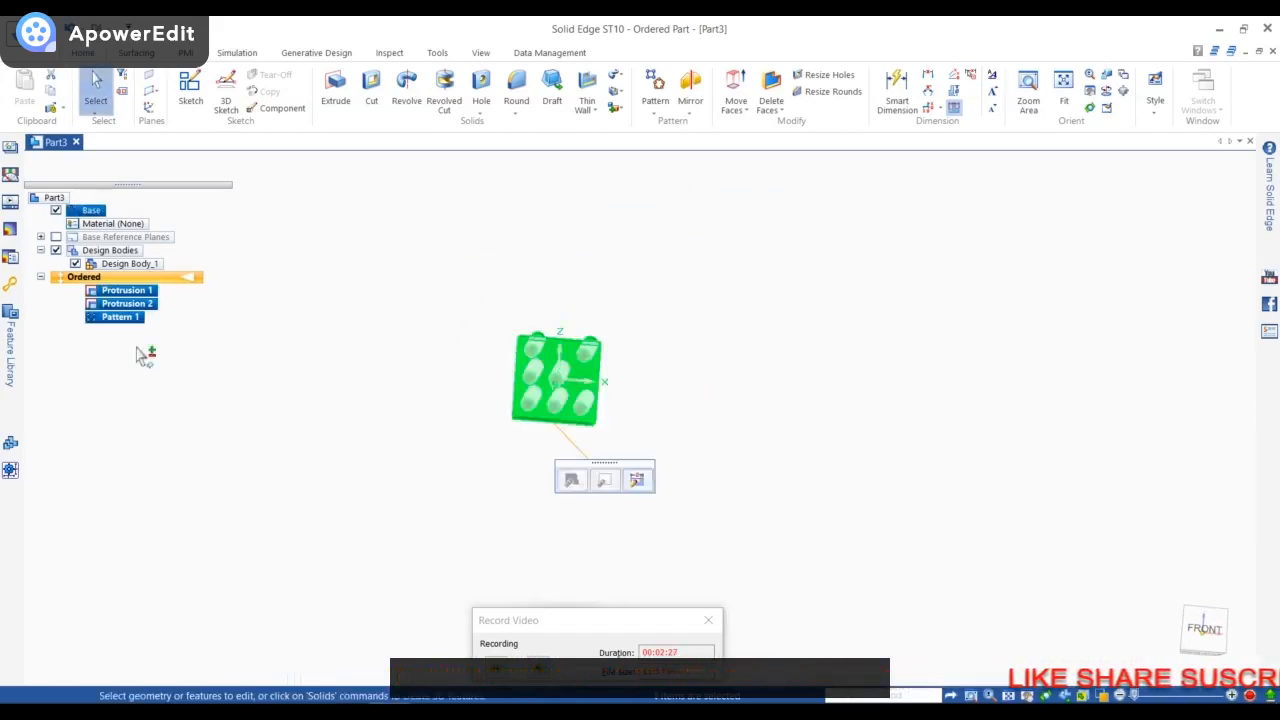
pyautogui.rightClick(122, 318)
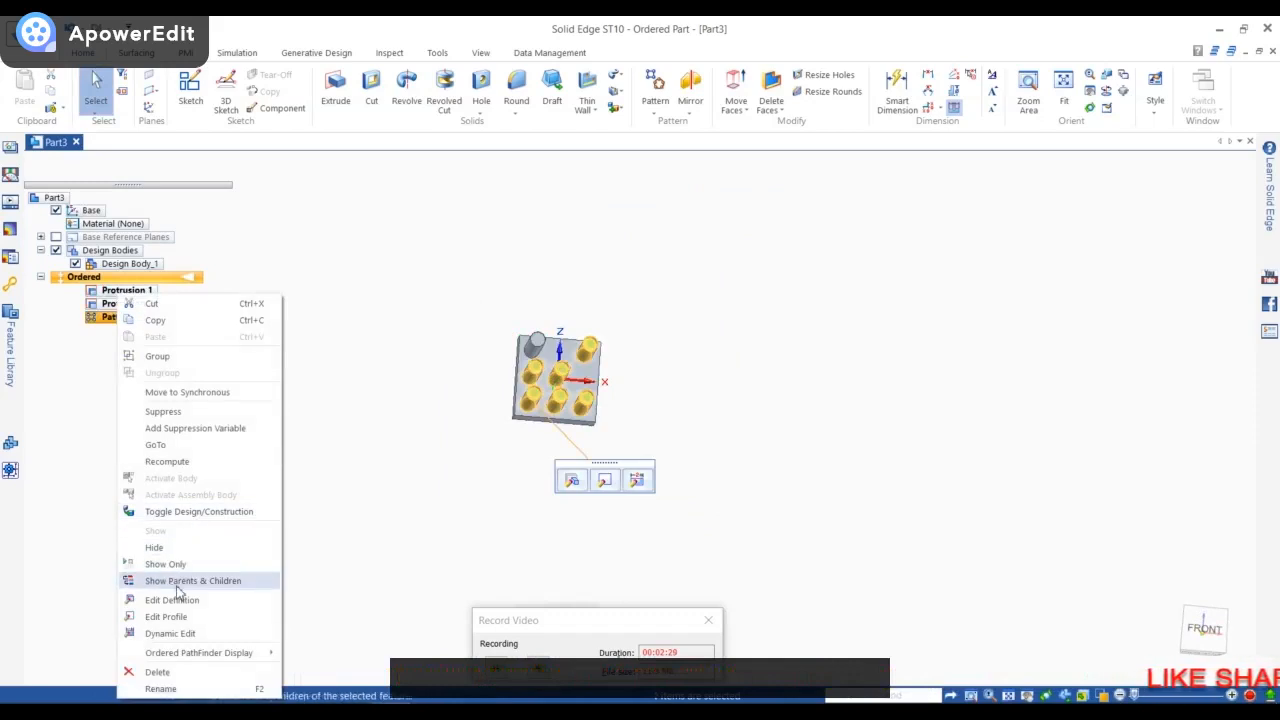
pyautogui.click(158, 672)
# - Open the cylinder's profile for editing and dimension the circle's centre 500 mm horizontally from the origin
pyautogui.scroll(3, 537, 340)
pyautogui.click(527, 316)
pyautogui.click(592, 384)
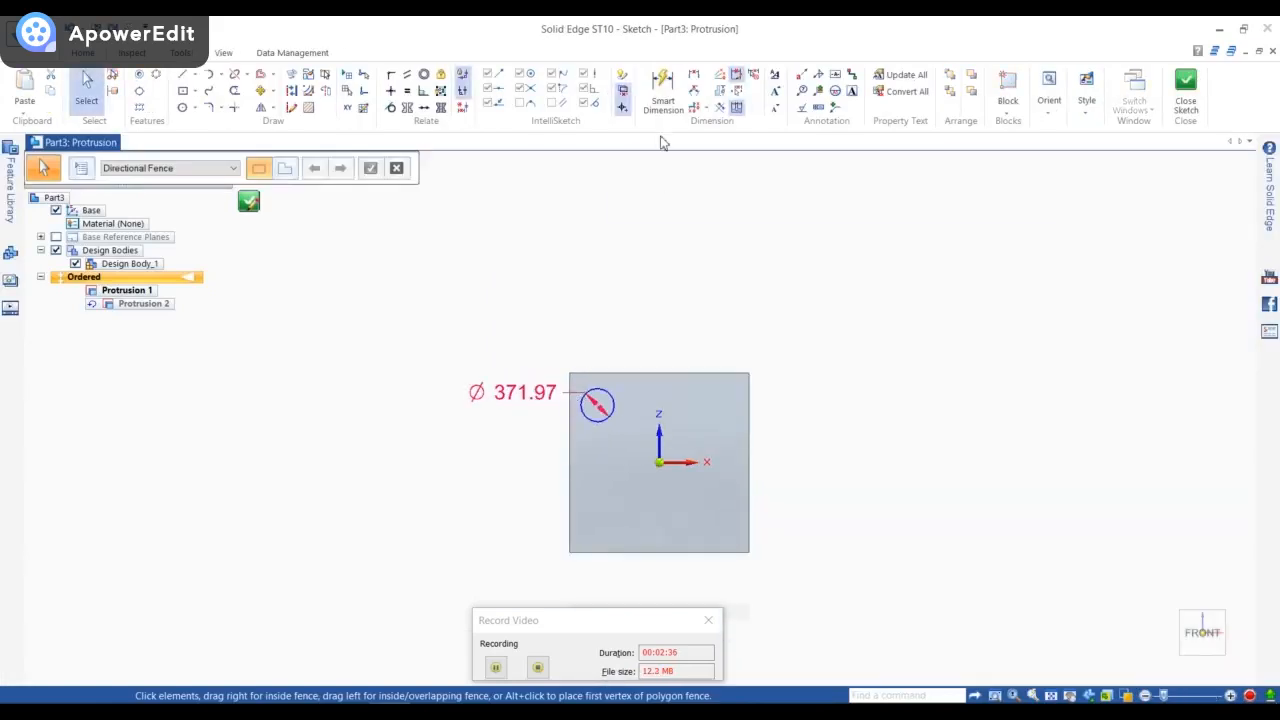
pyautogui.click(663, 90)
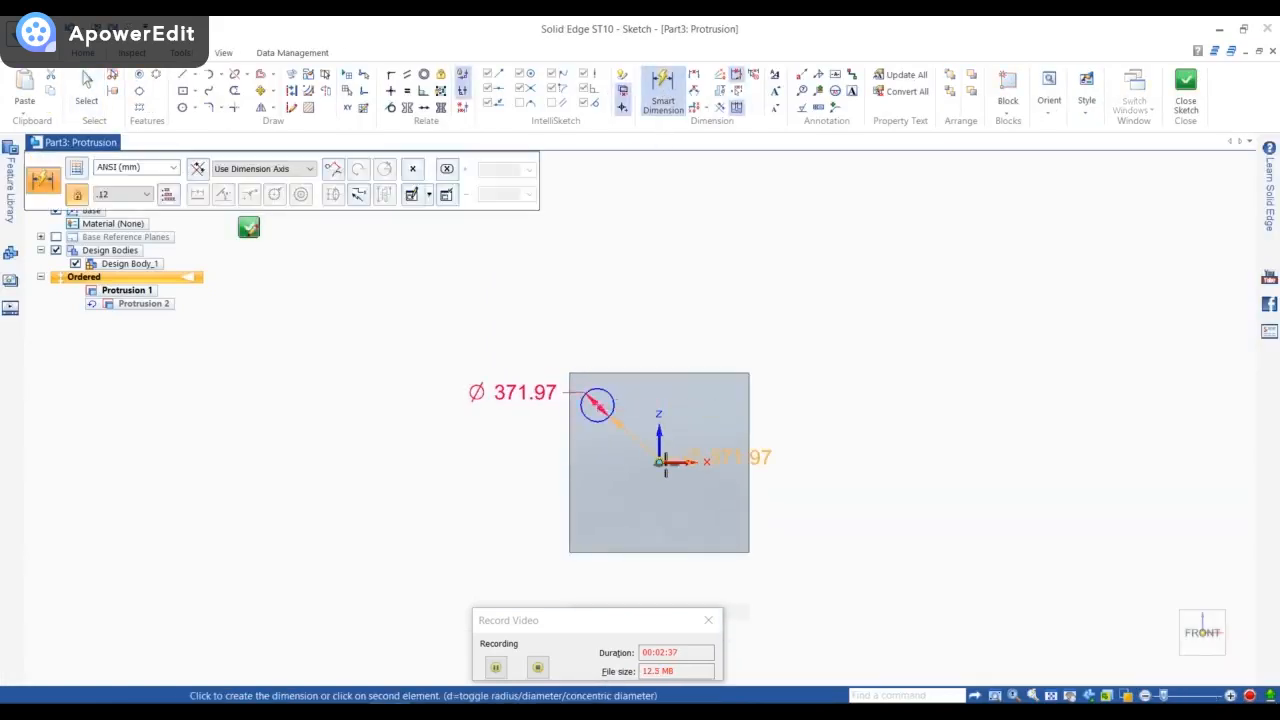
pyautogui.click(641, 470)
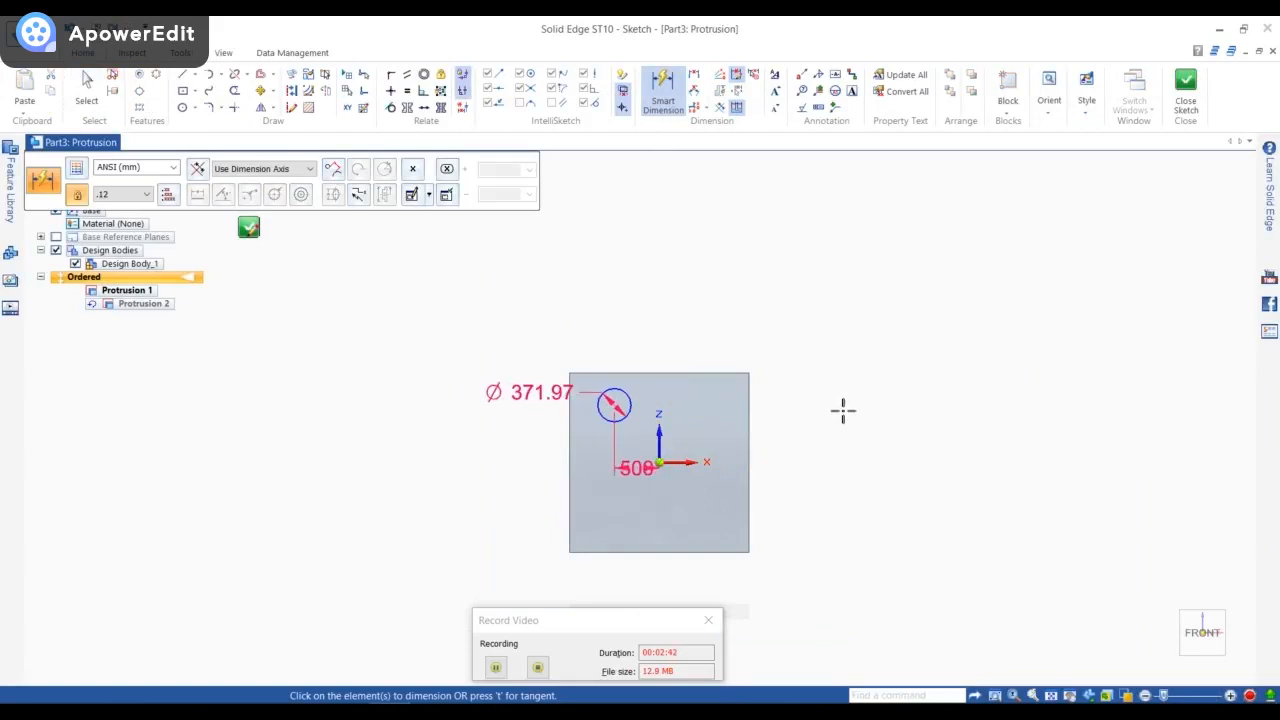
pyautogui.press('Escape')
# - Set the circle's diameter to 250 mm
pyautogui.click(535, 393)
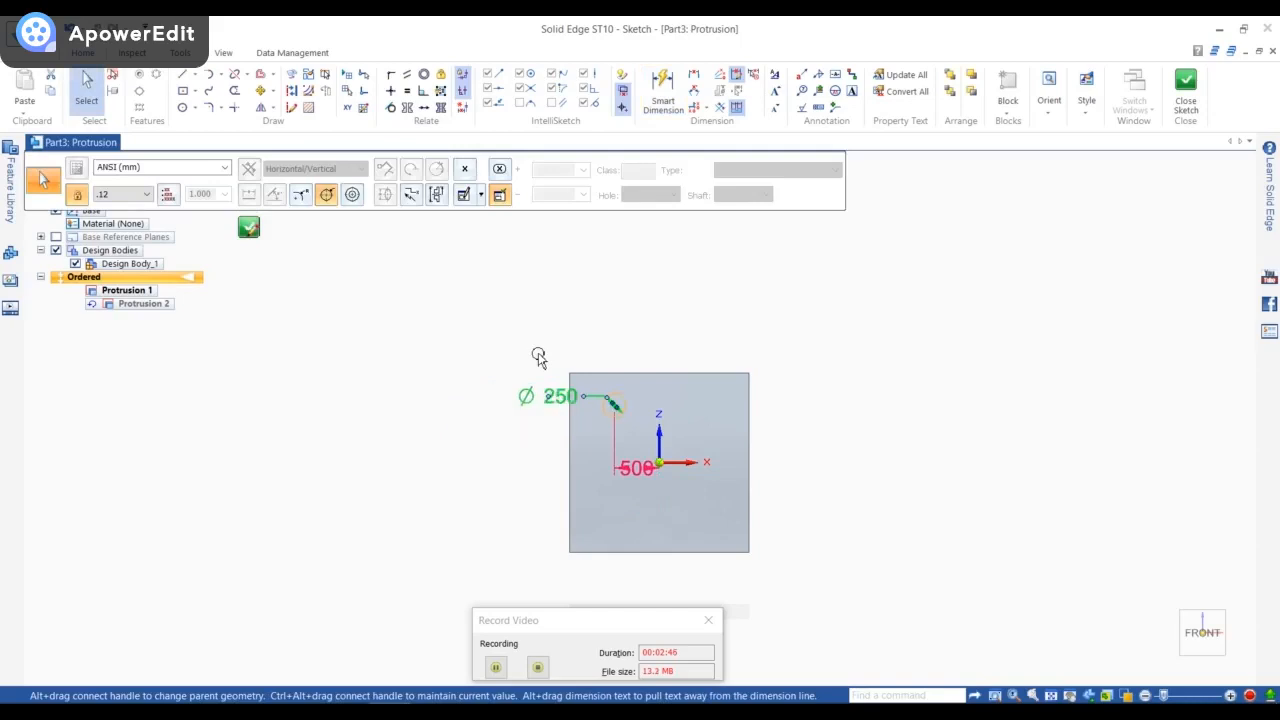
pyautogui.click(538, 355)
pyautogui.scroll(4, 620, 434)
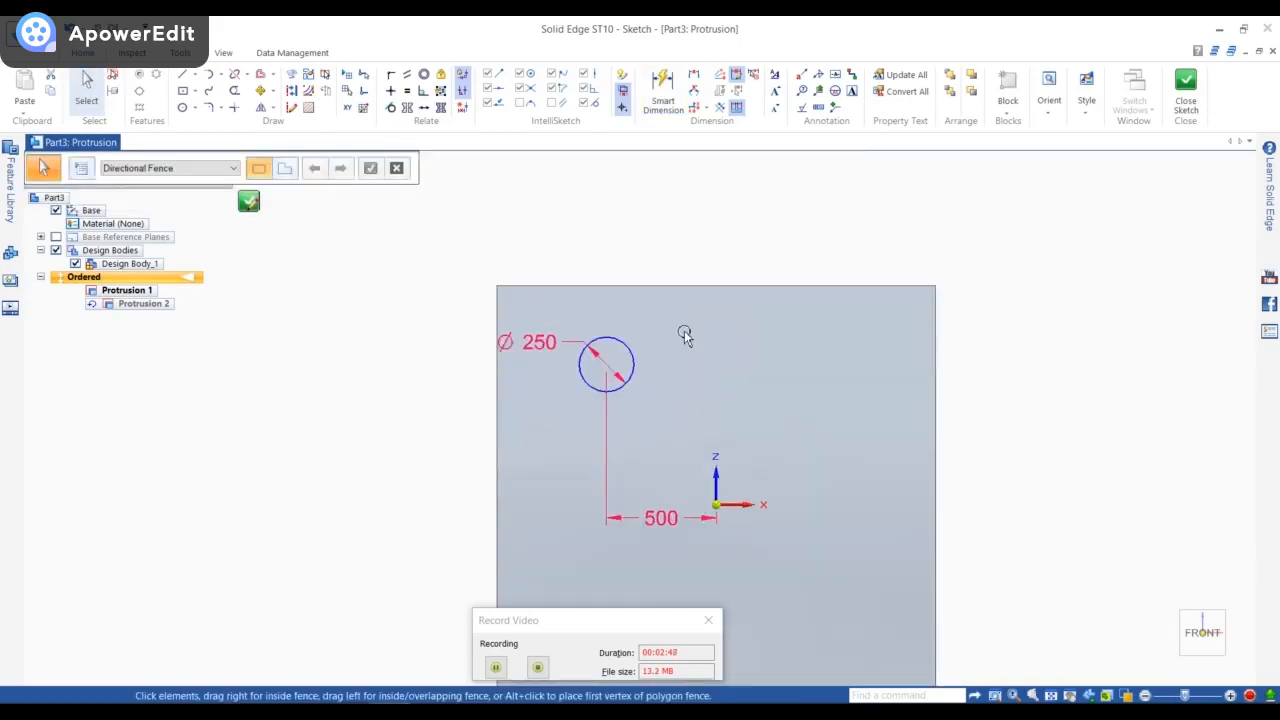
# - Dimension the circle's centre 500 mm vertically from the origin
pyautogui.click(662, 97)
pyautogui.click(718, 505)
pyautogui.click(571, 465)
pyautogui.write('50')
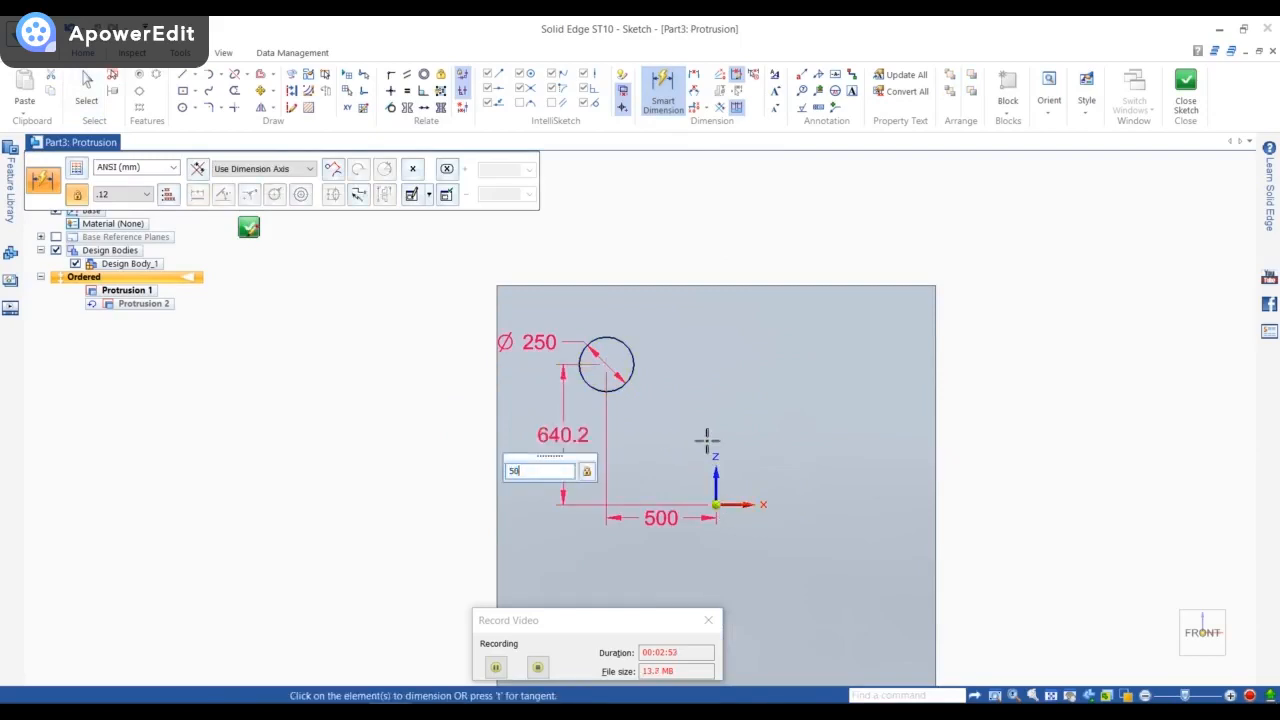
pyautogui.write('0')
pyautogui.press('Return')
pyautogui.press('Escape')
pyautogui.scroll(-3, 588, 440)
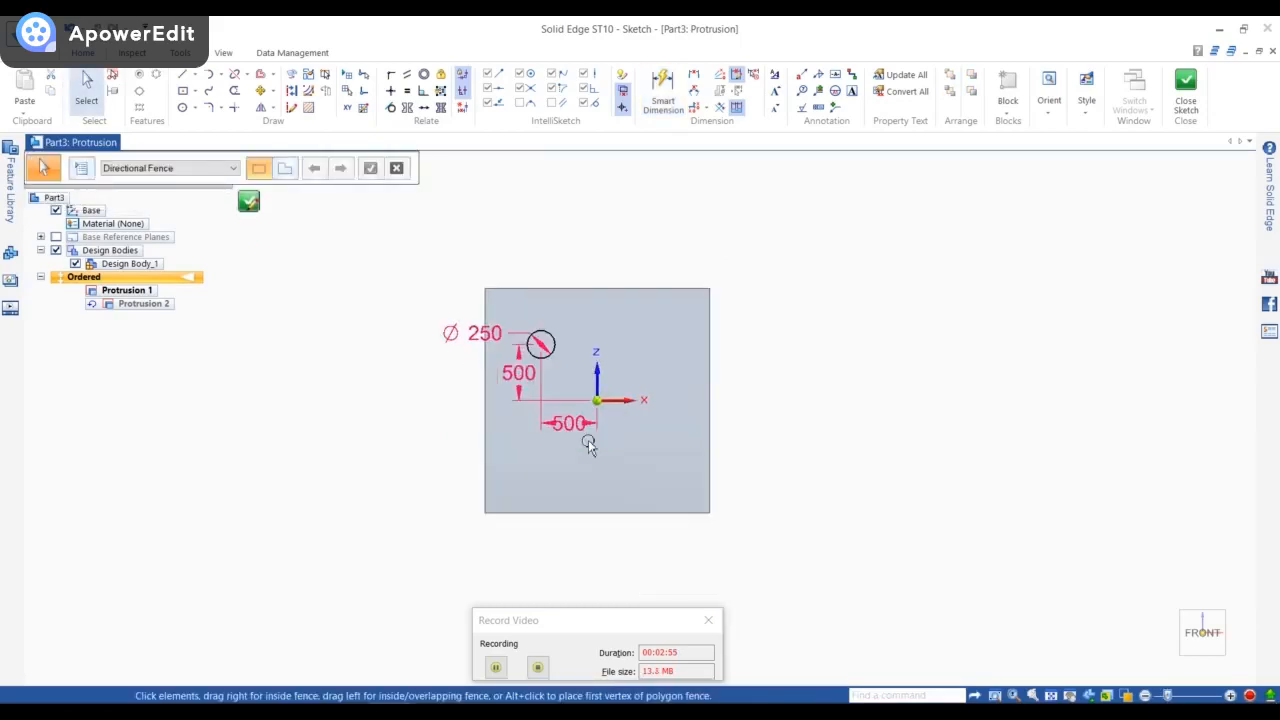
# - Close the circle sketch and finish the edit of the cylinder extrusion
pyautogui.click(252, 203)
pyautogui.click(530, 306)
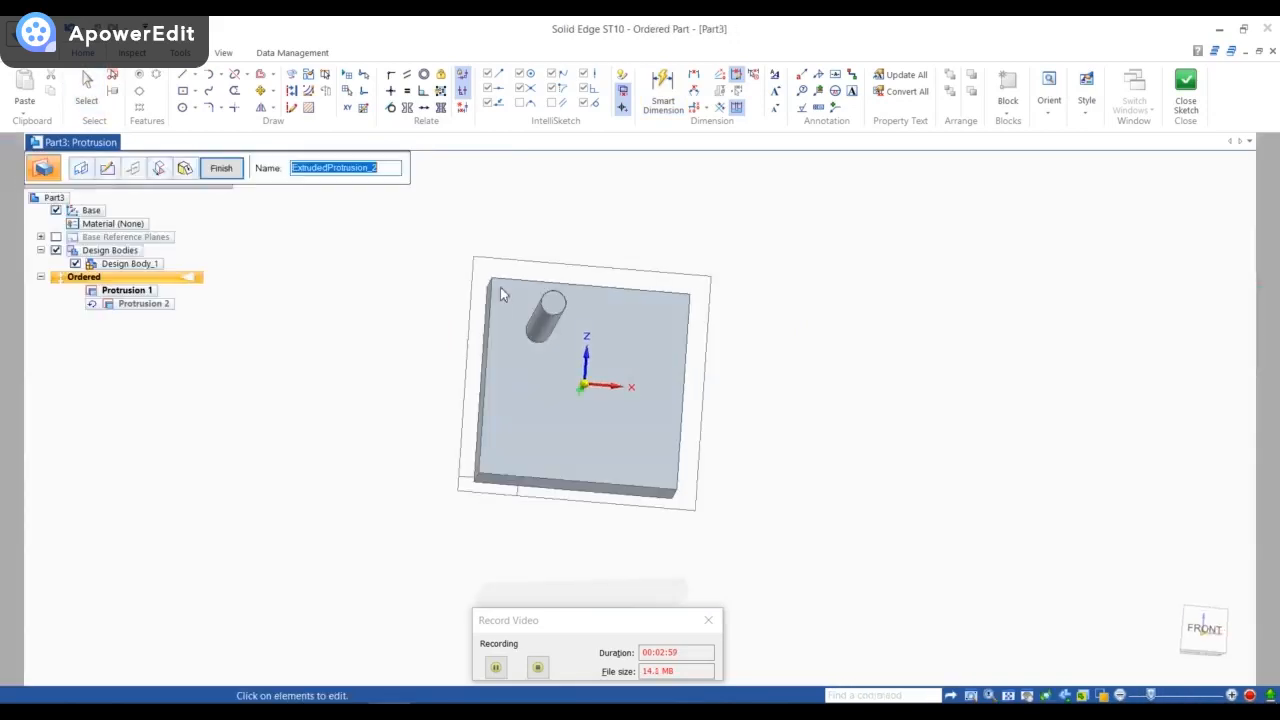
pyautogui.click(225, 172)
pyautogui.press('Escape')
pyautogui.click(334, 300)
# - Start a Pattern of the cylinder with the block's front face as the pattern plane
pyautogui.moveTo(716, 398); pyautogui.dragTo(890, 397, button='middle')
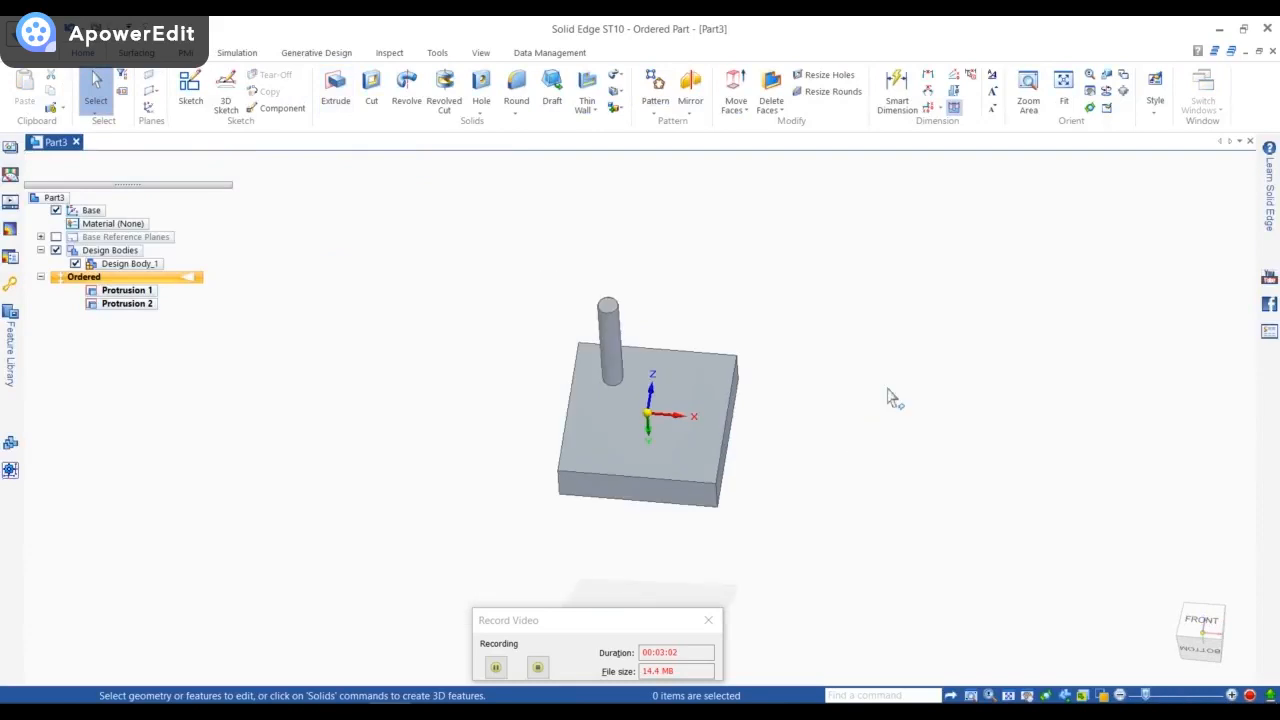
pyautogui.click(658, 88)
pyautogui.click(608, 335)
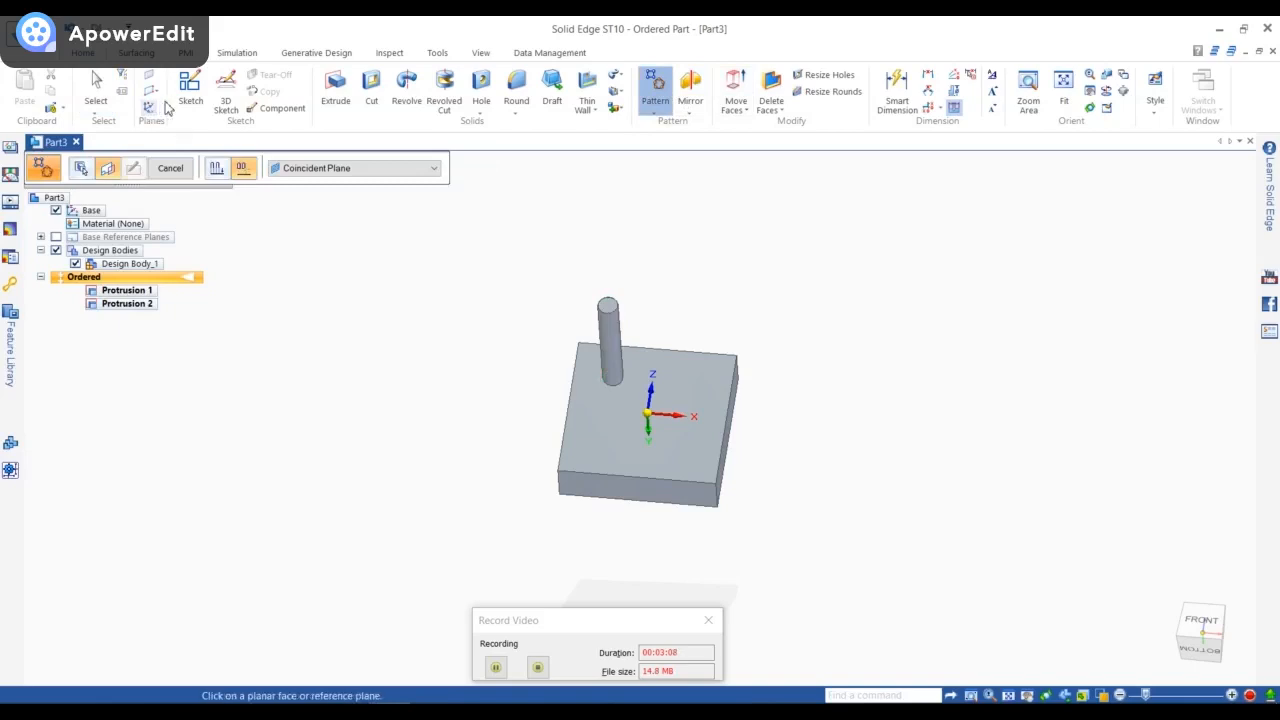
pyautogui.click(630, 418)
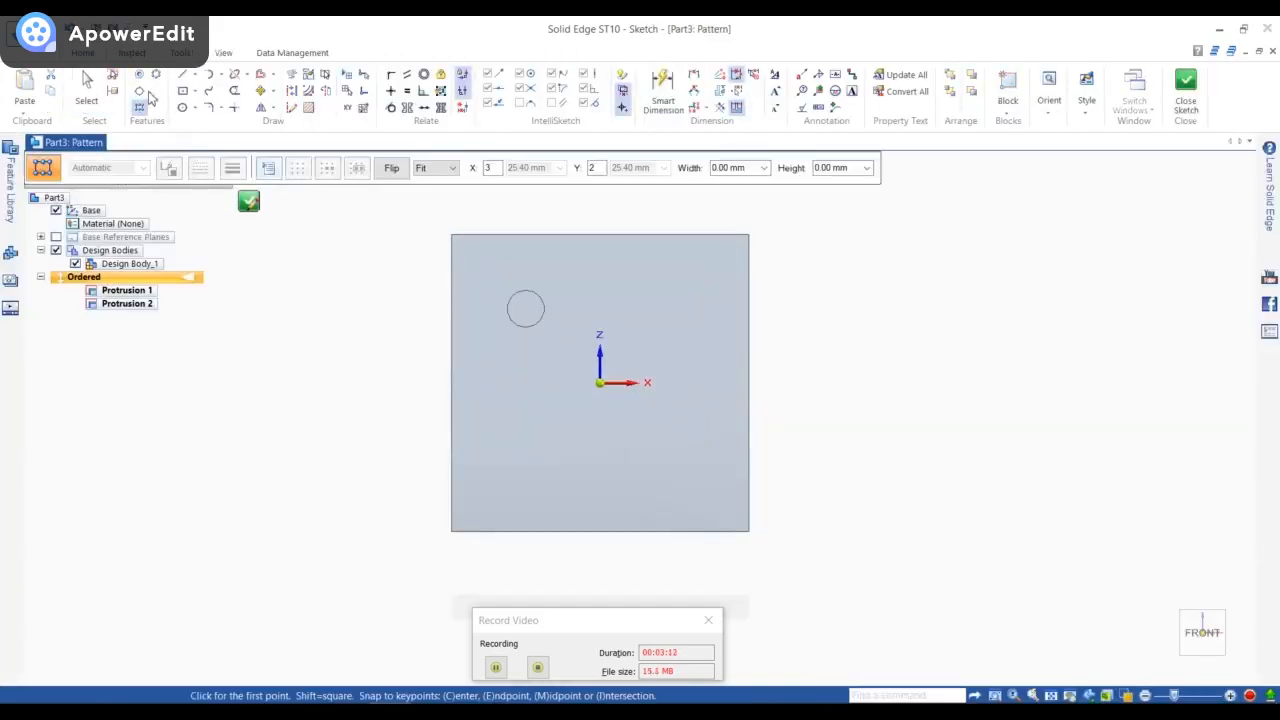
# - Create a full circular pattern of 5 occurrences centred on the origin, starting at the cylinder's centre with a radius of about 707 mm
pyautogui.click(156, 76)
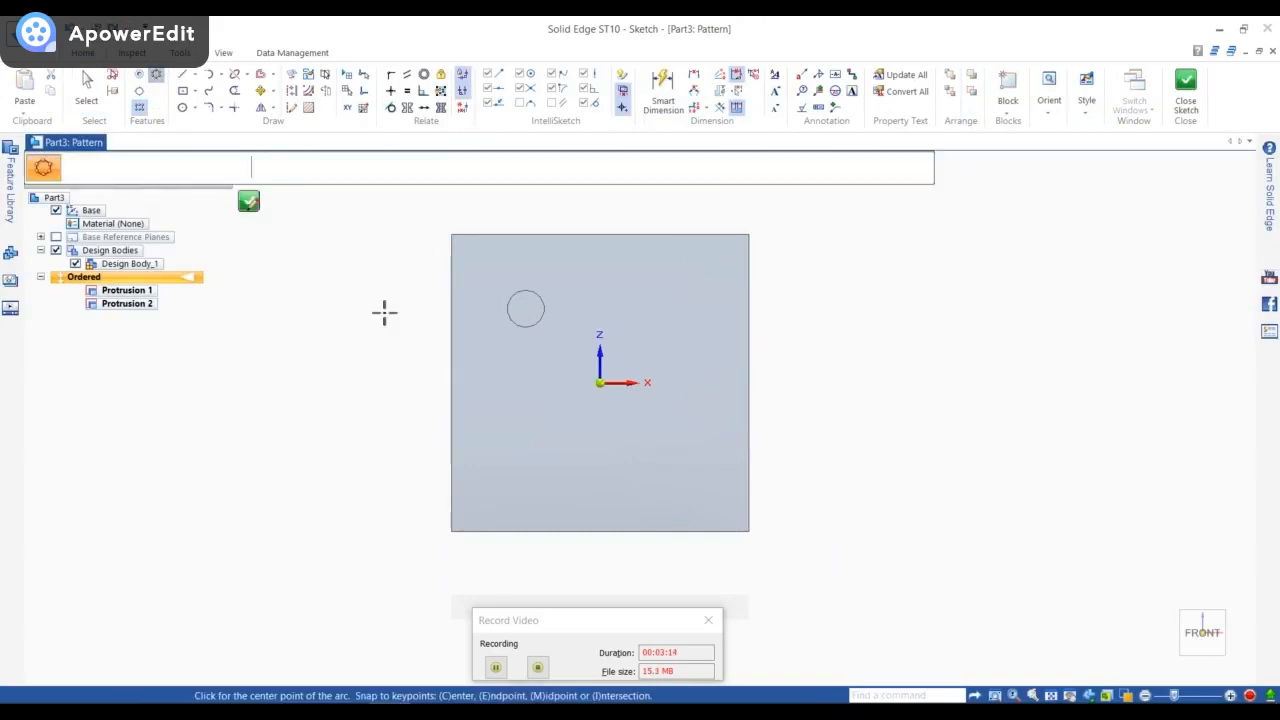
pyautogui.click(600, 383)
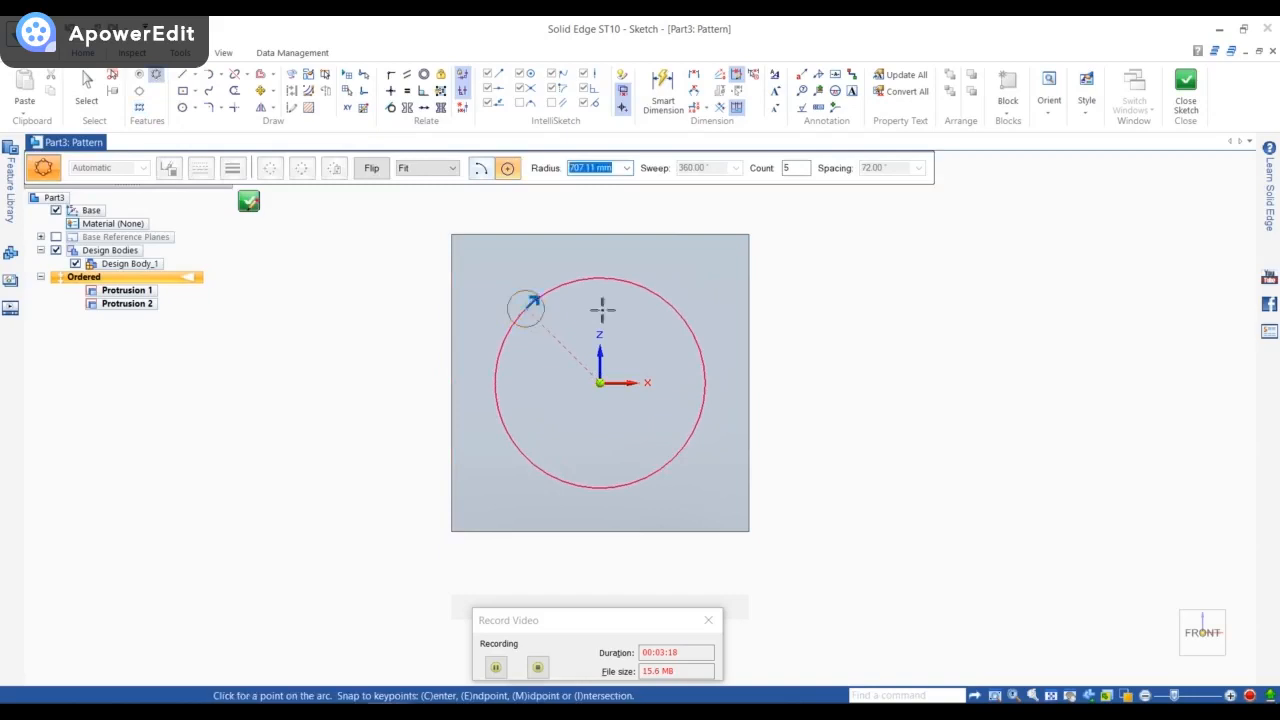
pyautogui.rightClick(880, 337)
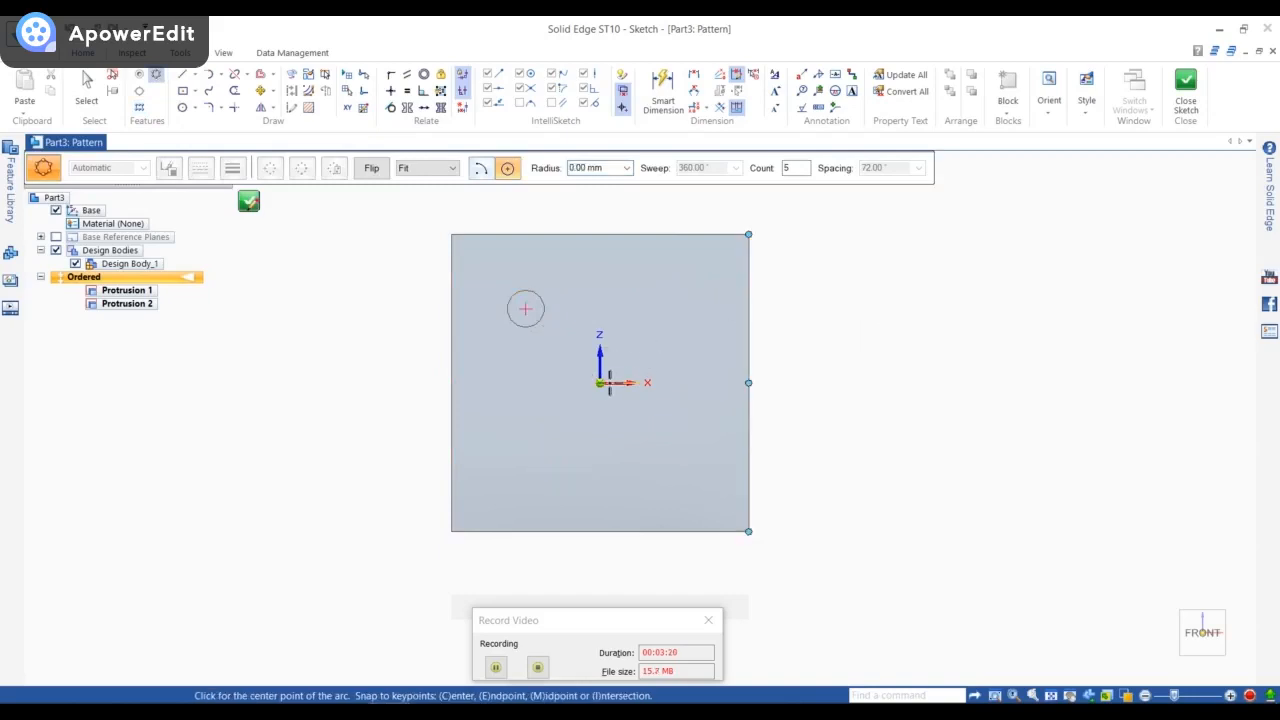
pyautogui.click(600, 383)
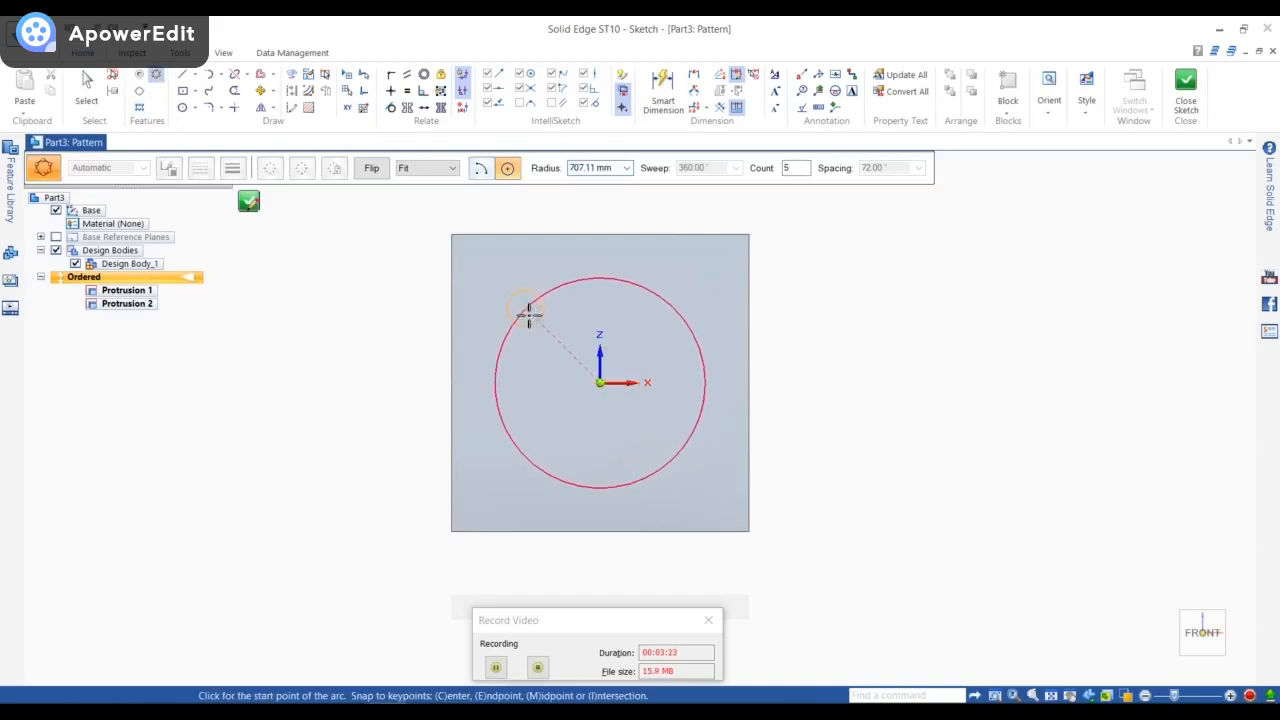
pyautogui.click(887, 350)
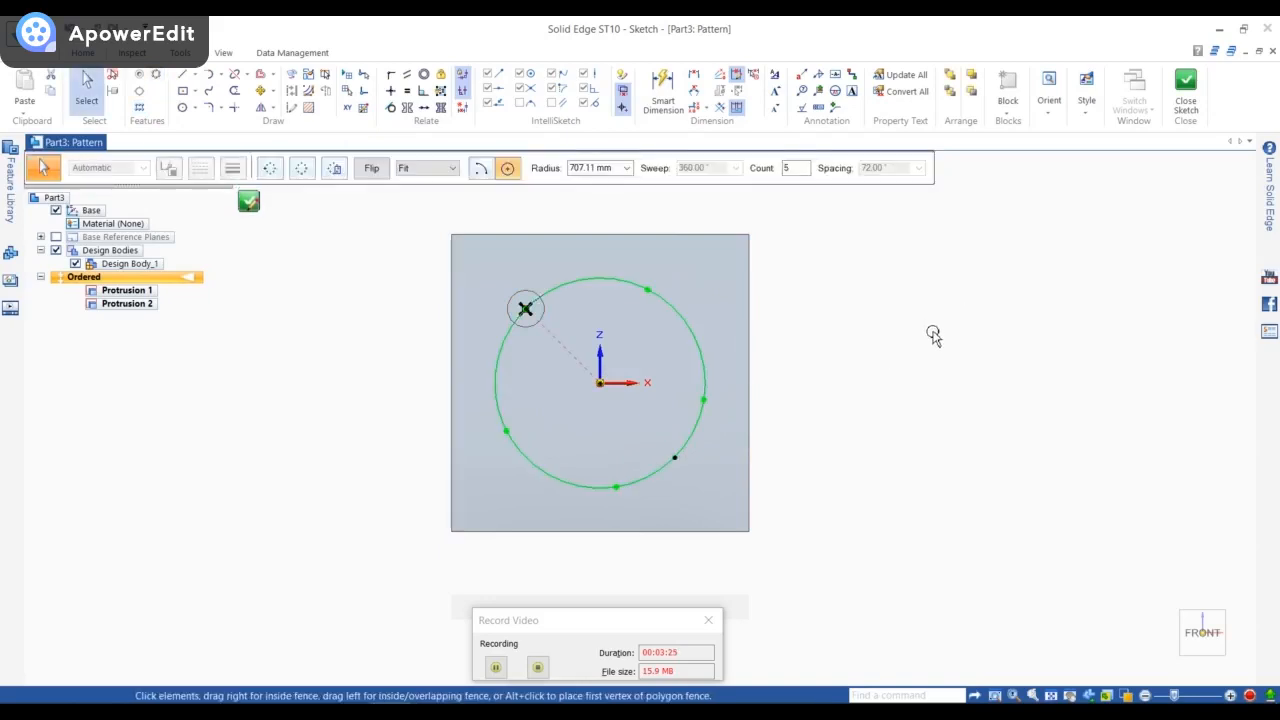
pyautogui.click(1185, 85)
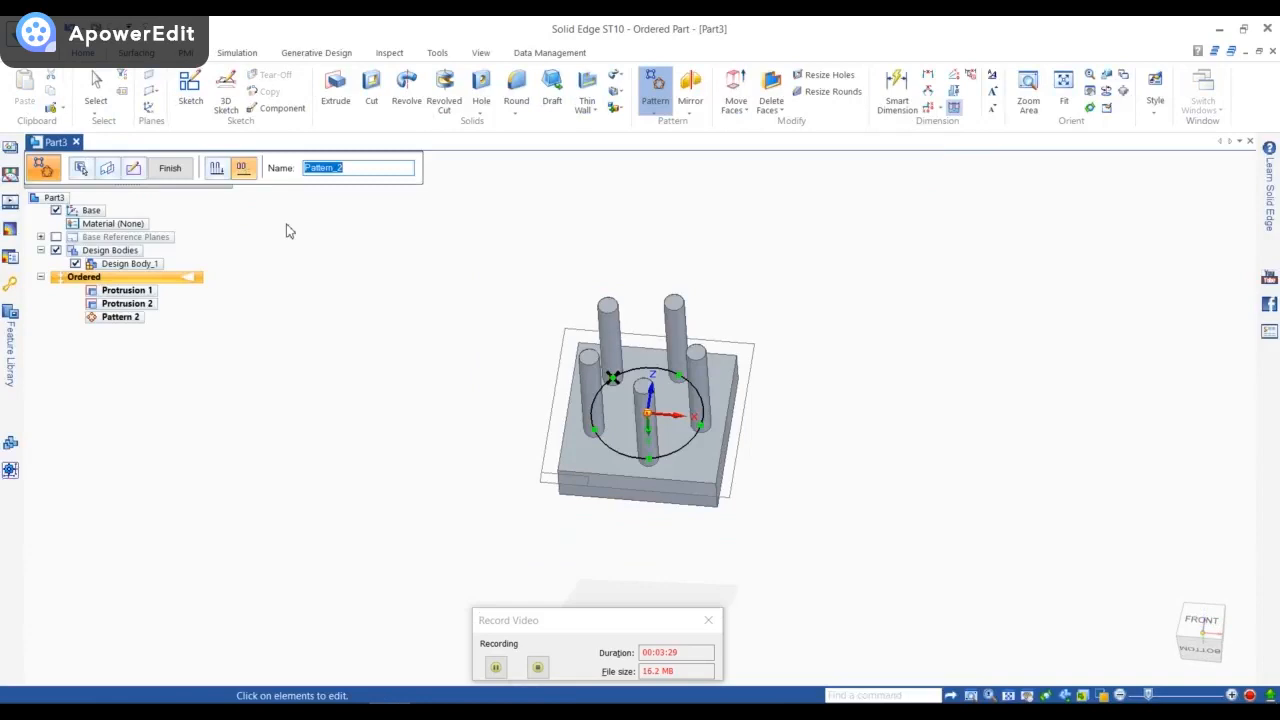
pyautogui.click(178, 176)
# - Edit the circular pattern's definition and set its count to 10
pyautogui.scroll(3, 658, 418)
pyautogui.moveTo(620, 366); pyautogui.dragTo(657, 412, button='middle')
pyautogui.scroll(-2, 658, 415)
pyautogui.click(669, 447)
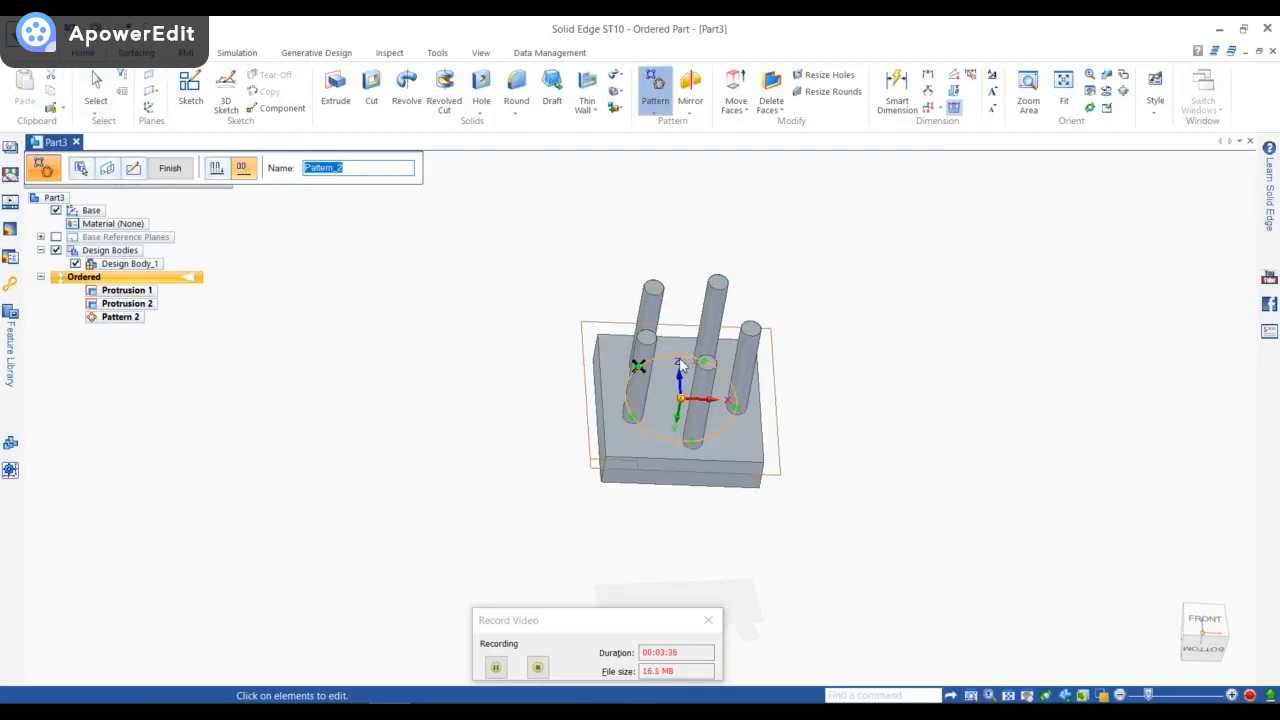
pyautogui.click(680, 367)
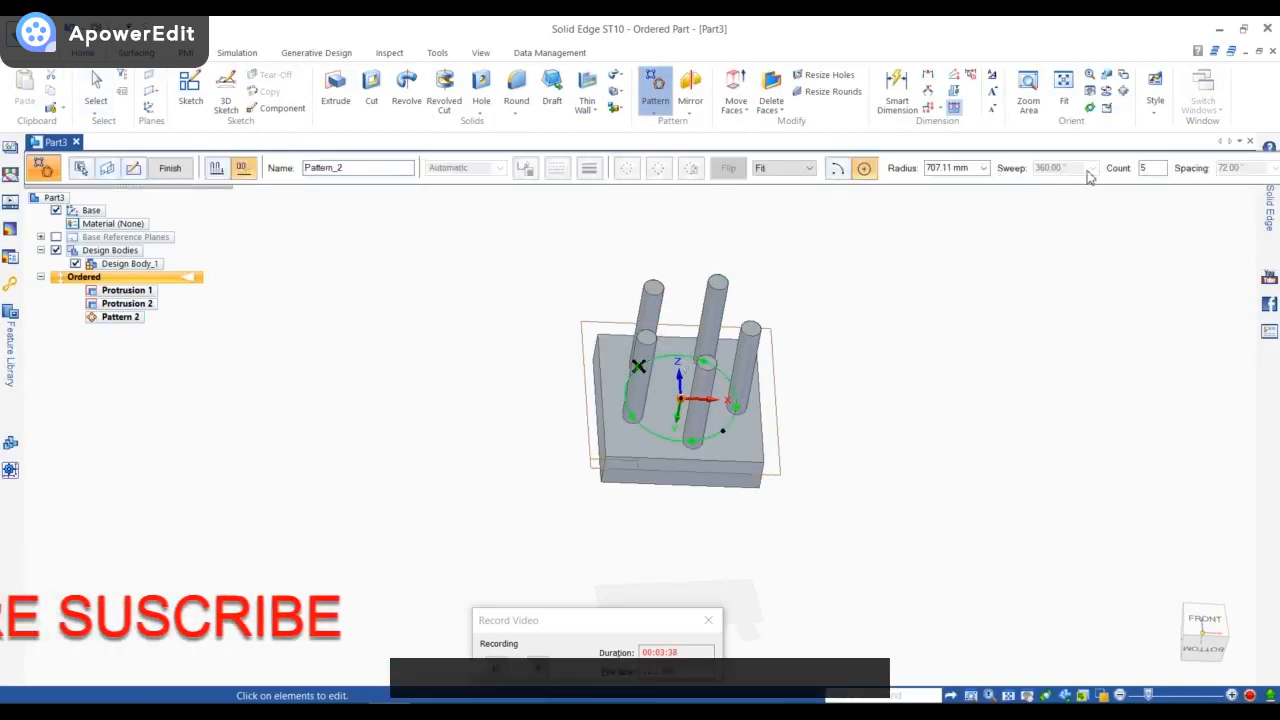
pyautogui.moveTo(1153, 170); pyautogui.dragTo(1125, 177)
pyautogui.write('10')
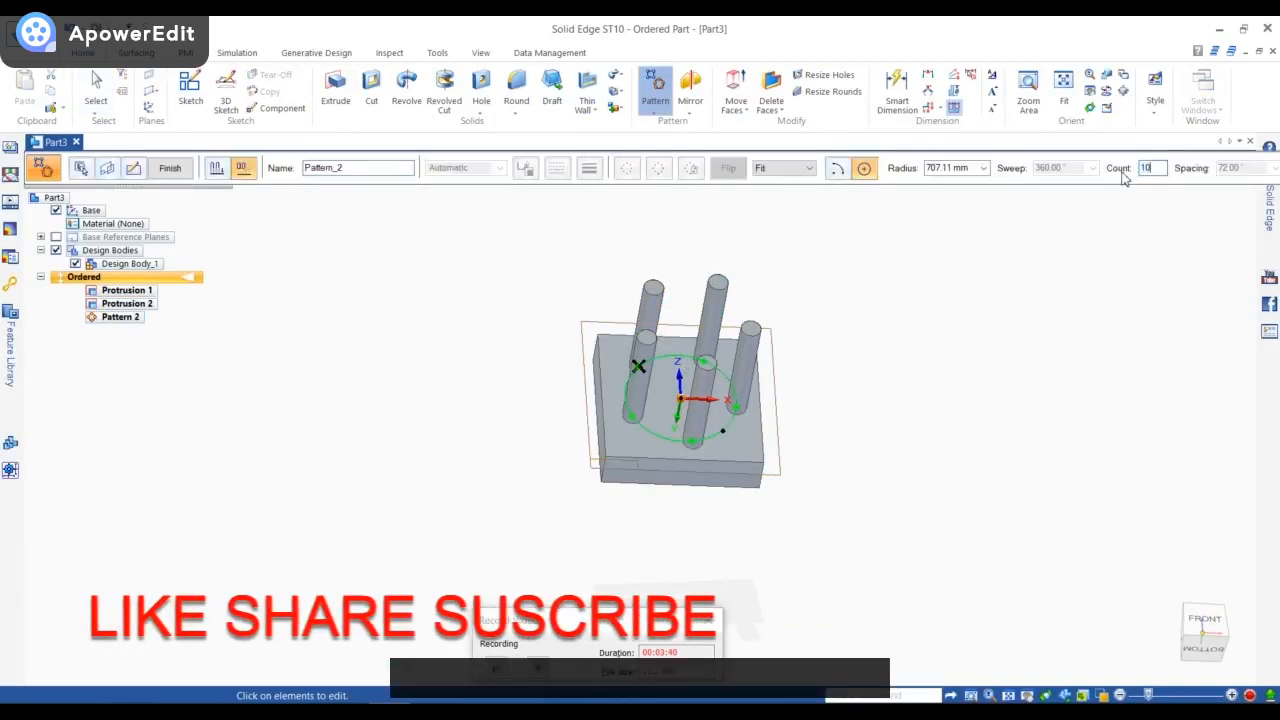
pyautogui.press('Return')
# - Open the circular pattern's profile for editing and select its pattern circle
pyautogui.moveTo(949, 446); pyautogui.dragTo(879, 445, button='middle')
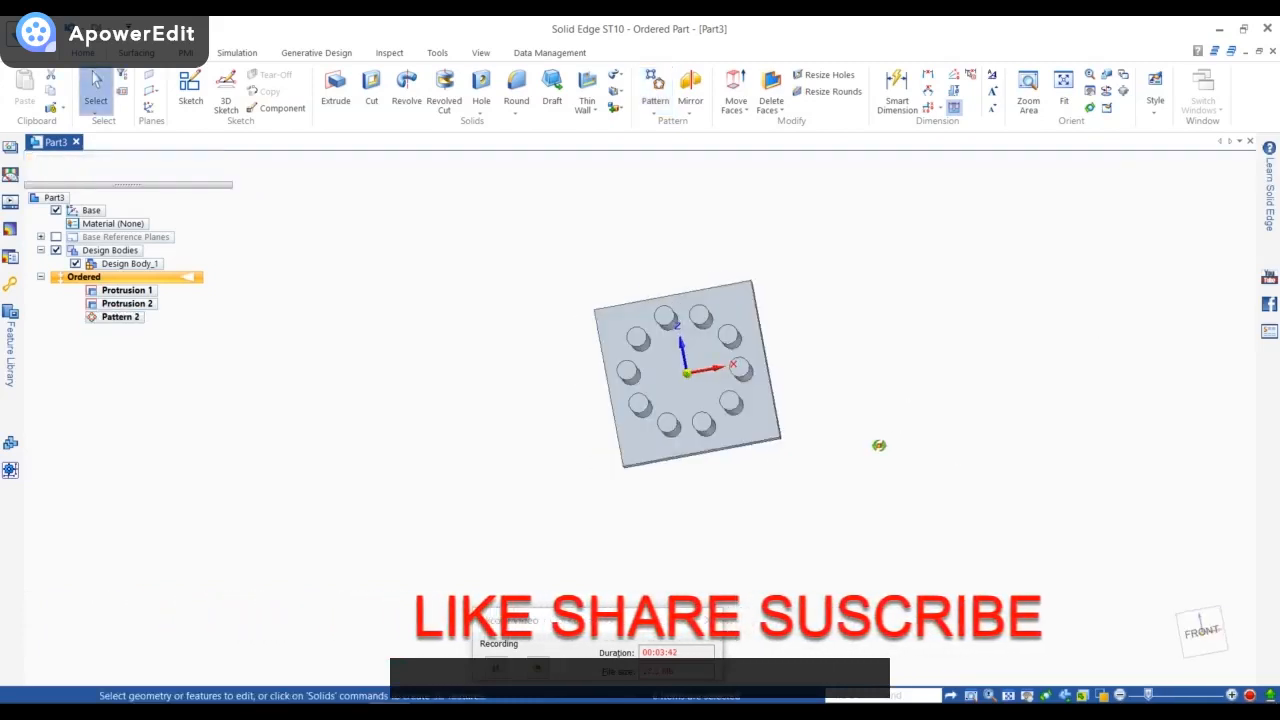
pyautogui.scroll(3, 706, 423)
pyautogui.moveTo(706, 423)
pyautogui.mouseDown(button='middle')
pyautogui.moveTo(746, 346)
pyautogui.moveTo(726, 410)
pyautogui.mouseUp(button='middle')
pyautogui.scroll(-2, 713, 474)
pyautogui.scroll(2, 703, 448)
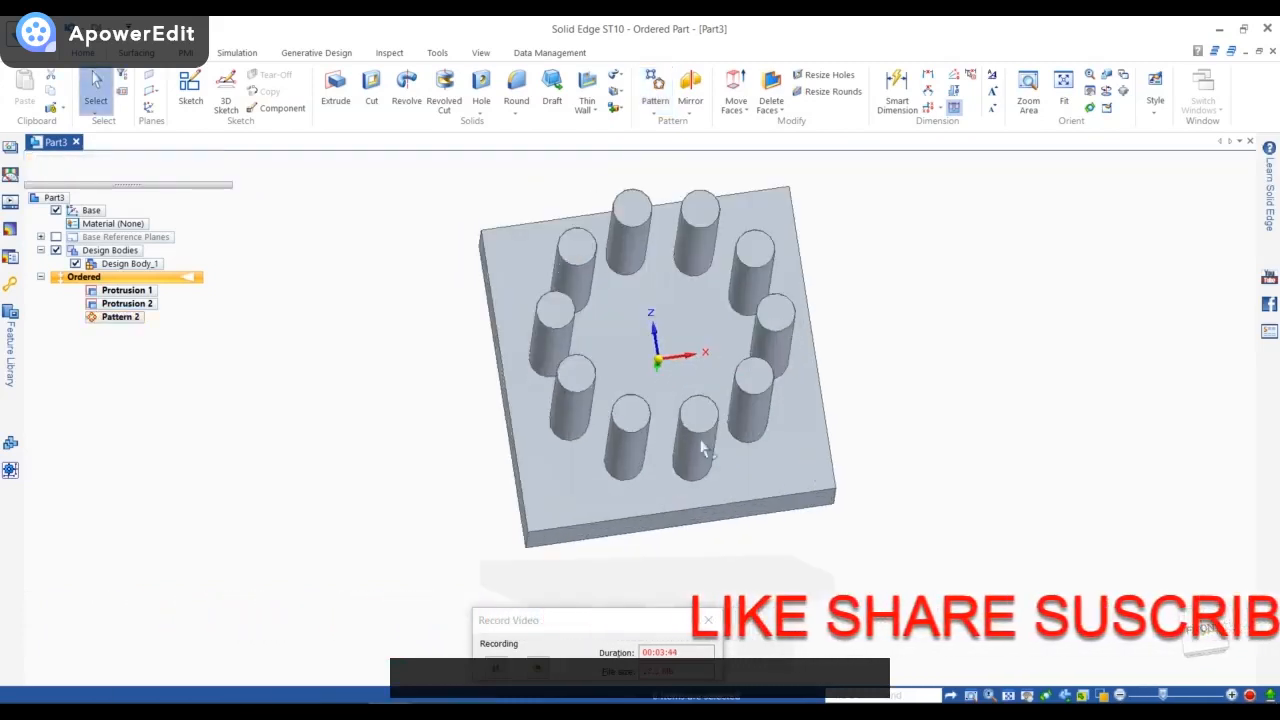
pyautogui.click(703, 450)
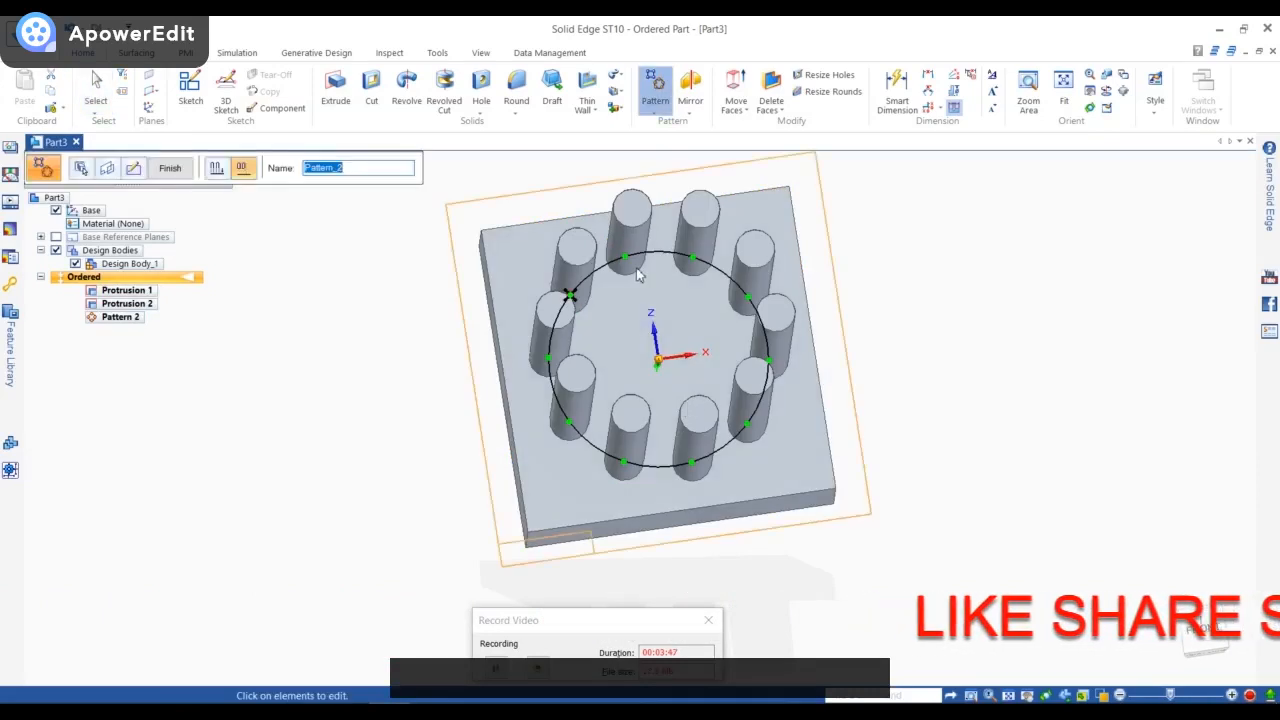
pyautogui.press('Escape')
pyautogui.click(702, 400)
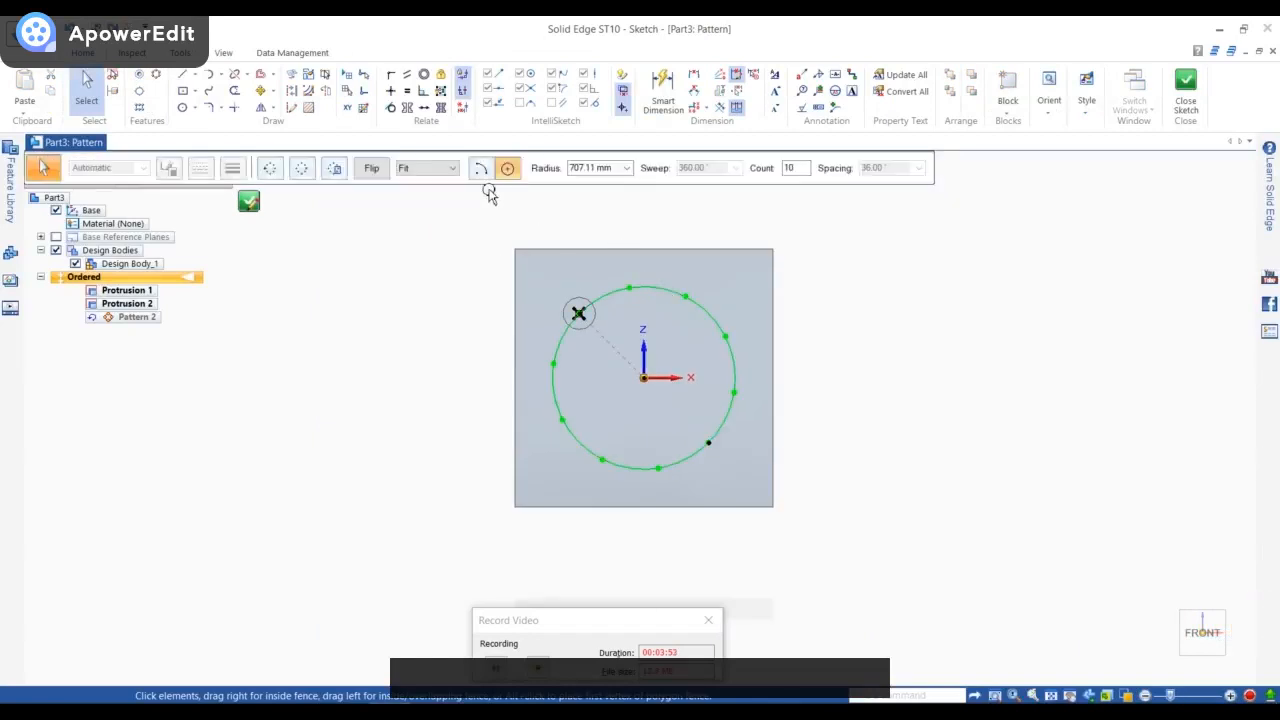
# - Suppress the upper-right and lower-left occurrences on the circular pattern's profile
pyautogui.click(302, 168)
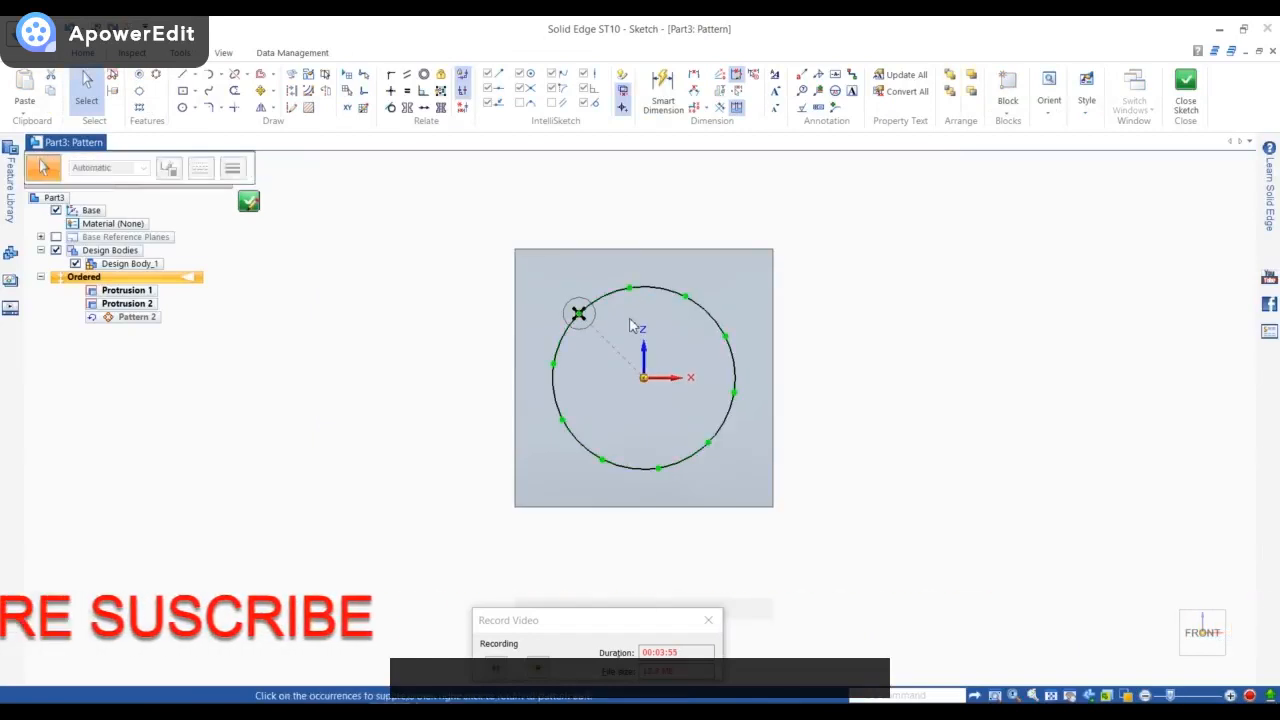
pyautogui.click(689, 298)
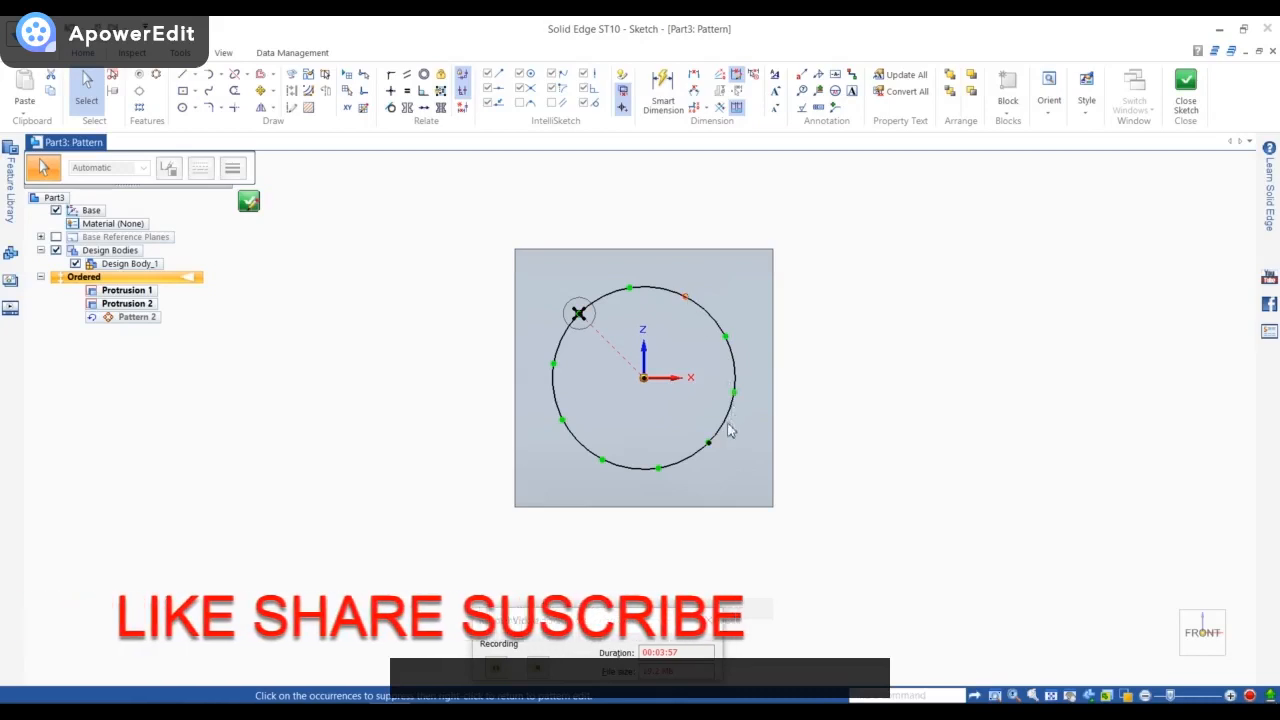
pyautogui.click(603, 460)
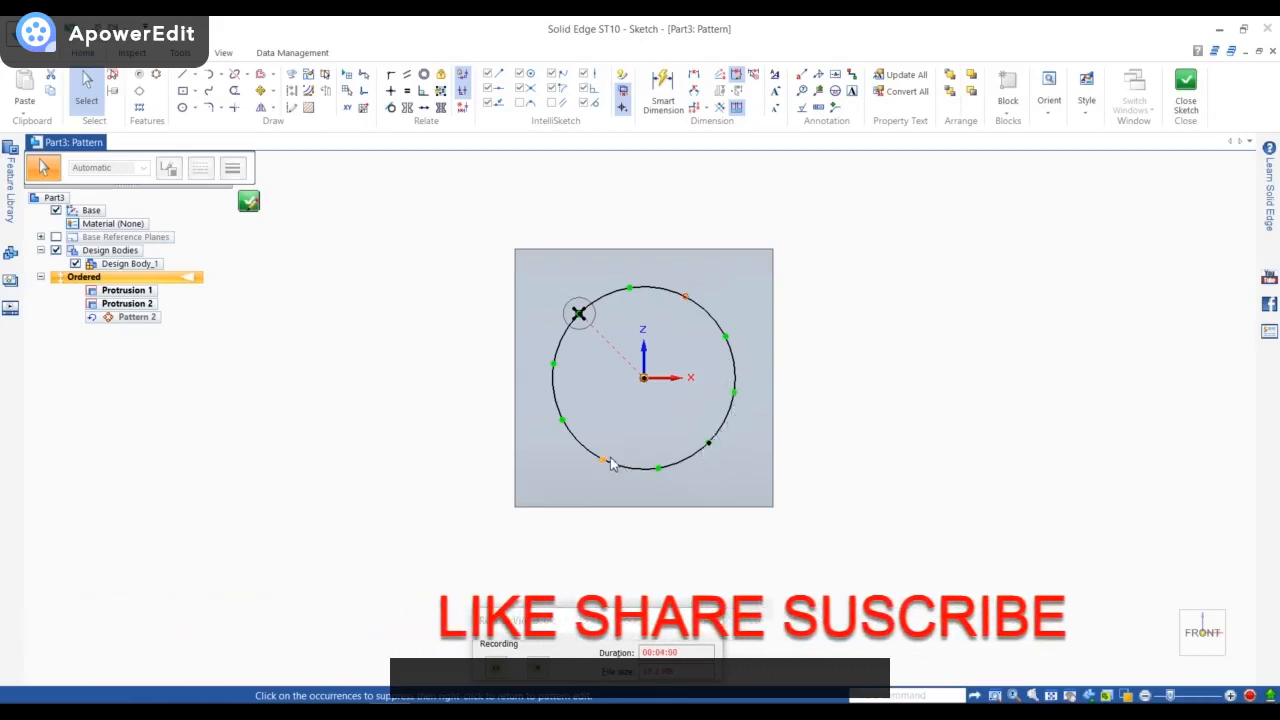